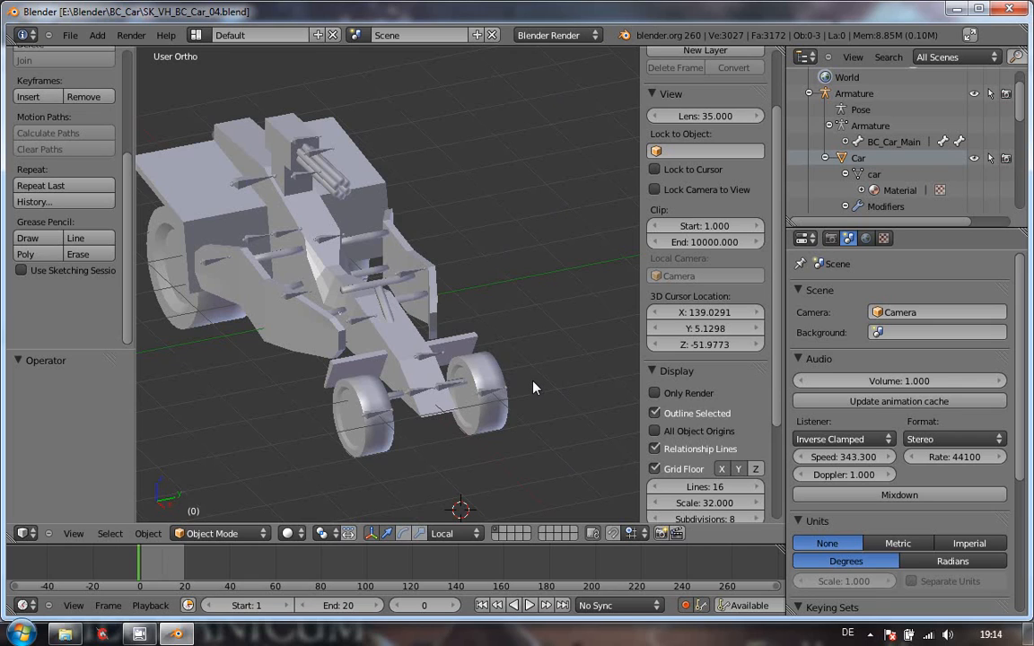
Step: Examine the car model and its weapon bones from the front and at an angle
{"action": "left_click_drag", "start_coordinate": [130, 303], "coordinate": [128, 88]}
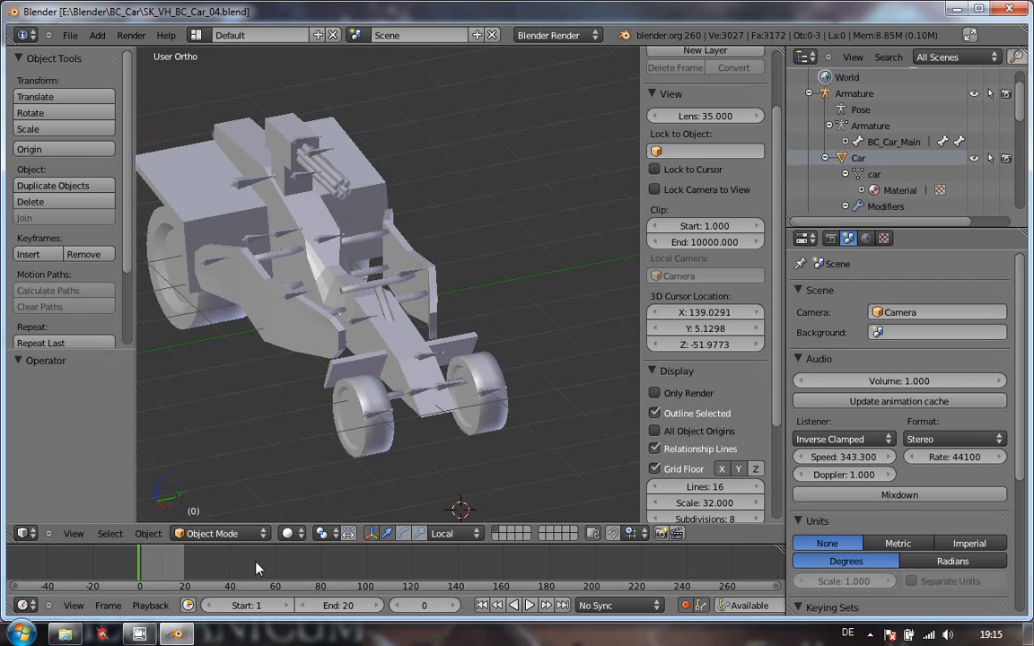
{"action": "middle_click_drag", "start_coordinate": [400, 283], "coordinate": [350, 227]}
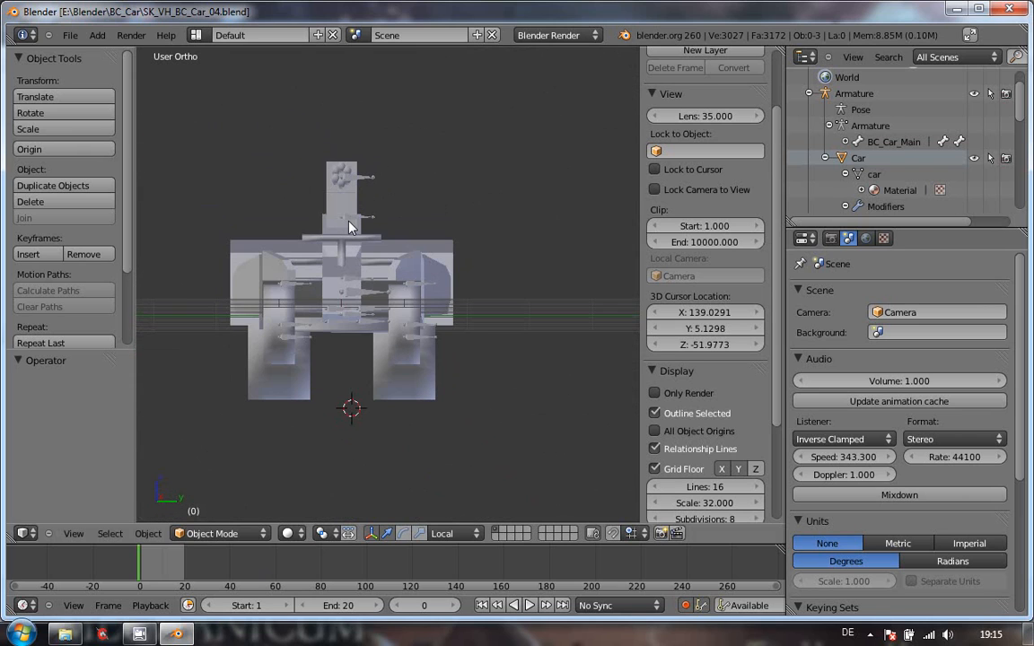
{"action": "scroll", "coordinate": [355, 202], "scroll_direction": "up", "scroll_amount": 1}
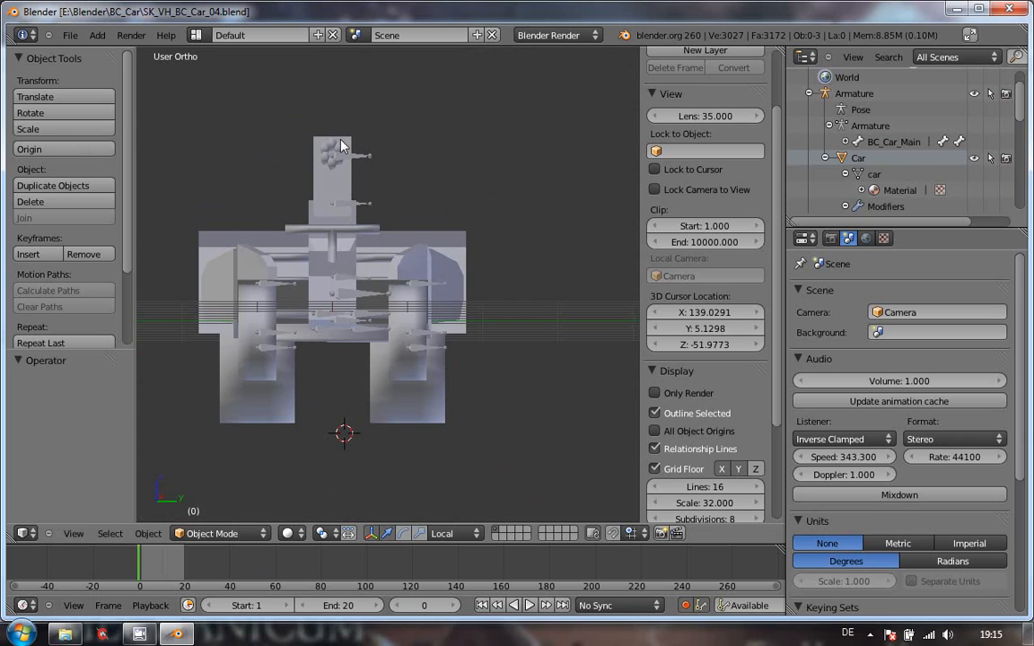
{"action": "scroll", "coordinate": [341, 144], "scroll_direction": "up", "scroll_amount": 2}
{"action": "middle_click_drag", "start_coordinate": [289, 164], "coordinate": [384, 240]}
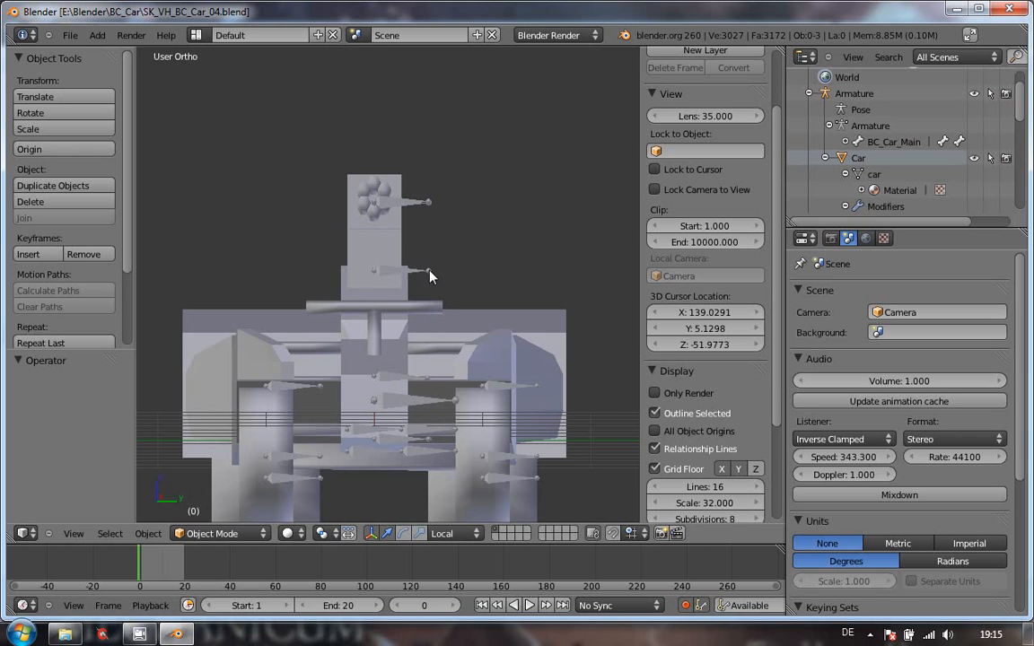
{"action": "mouse_move", "coordinate": [531, 309]}
{"action": "middle_mouse_down"}
{"action": "mouse_move", "coordinate": [521, 330]}
{"action": "mouse_move", "coordinate": [571, 336]}
{"action": "mouse_move", "coordinate": [524, 300]}
{"action": "middle_mouse_up"}
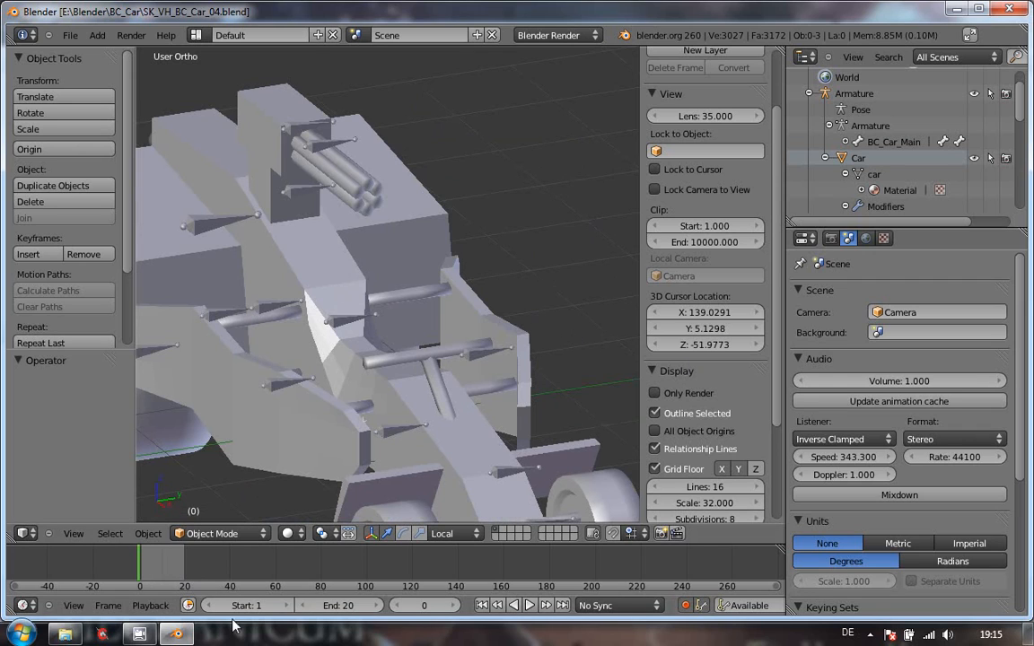
Step: Set the animation's end frame to 100 and fit the timeline to the full frame range
{"action": "left_click", "coordinate": [353, 608]}
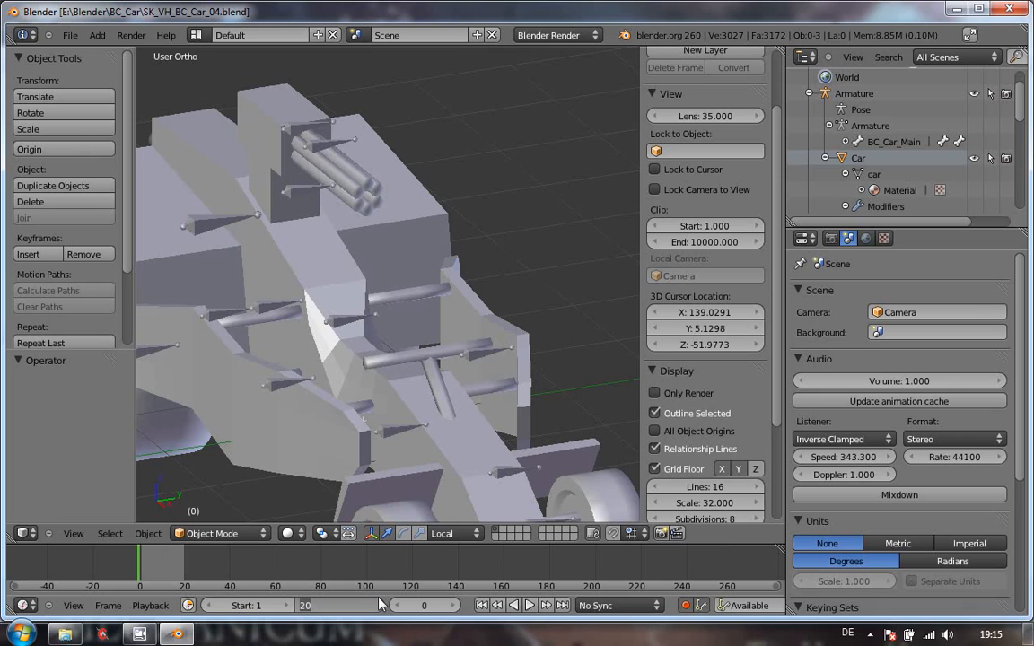
{"action": "key", "text": "BackSpace"}
{"action": "key", "text": "BackSpace"}
{"action": "type", "text": "100"}
{"action": "key", "text": "Return"}
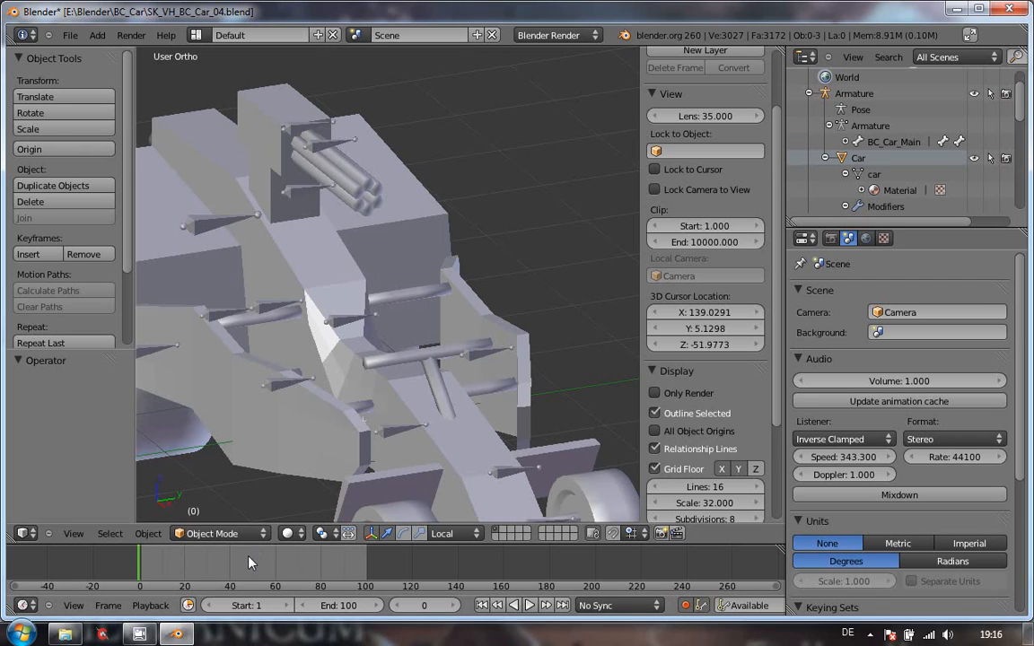
{"action": "scroll", "coordinate": [261, 565], "scroll_direction": "up", "scroll_amount": 3}
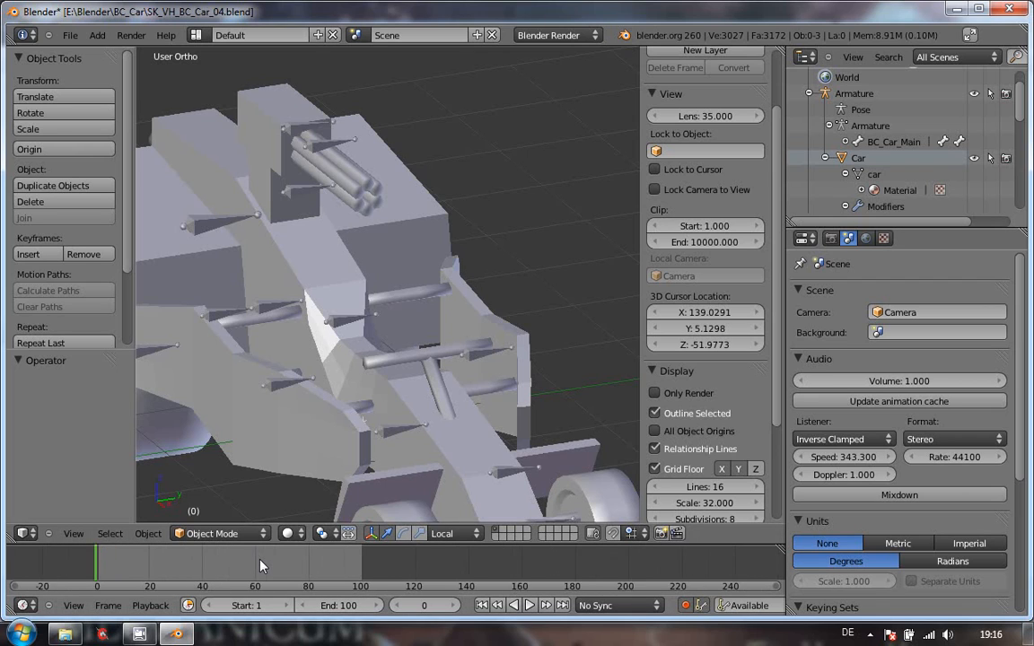
{"action": "middle_click_drag", "start_coordinate": [260, 566], "coordinate": [512, 567]}
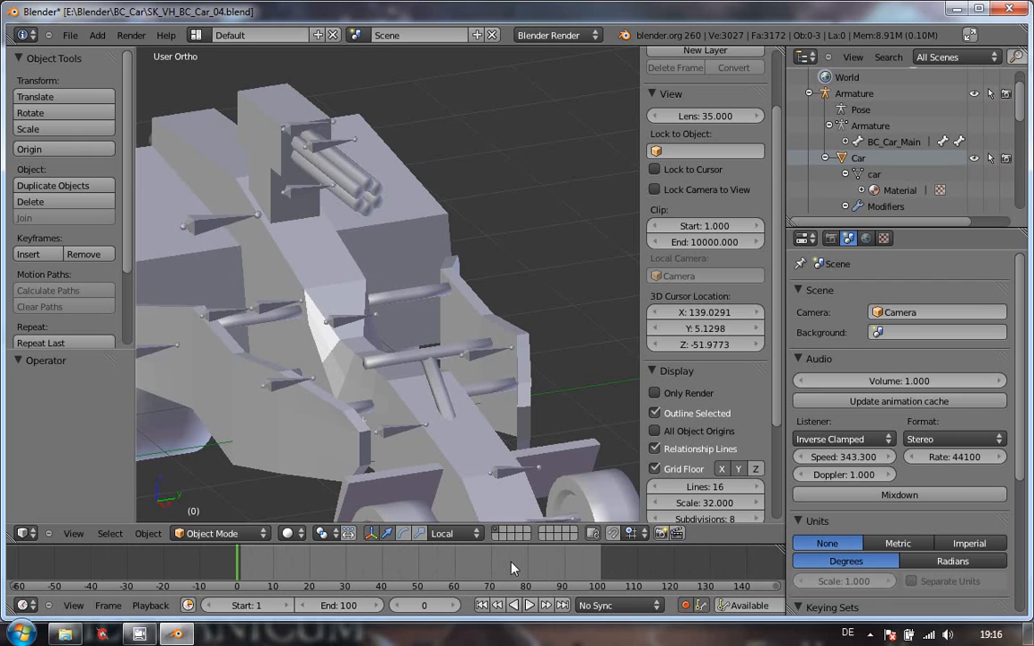
{"action": "scroll", "coordinate": [459, 567], "scroll_direction": "up", "scroll_amount": 3}
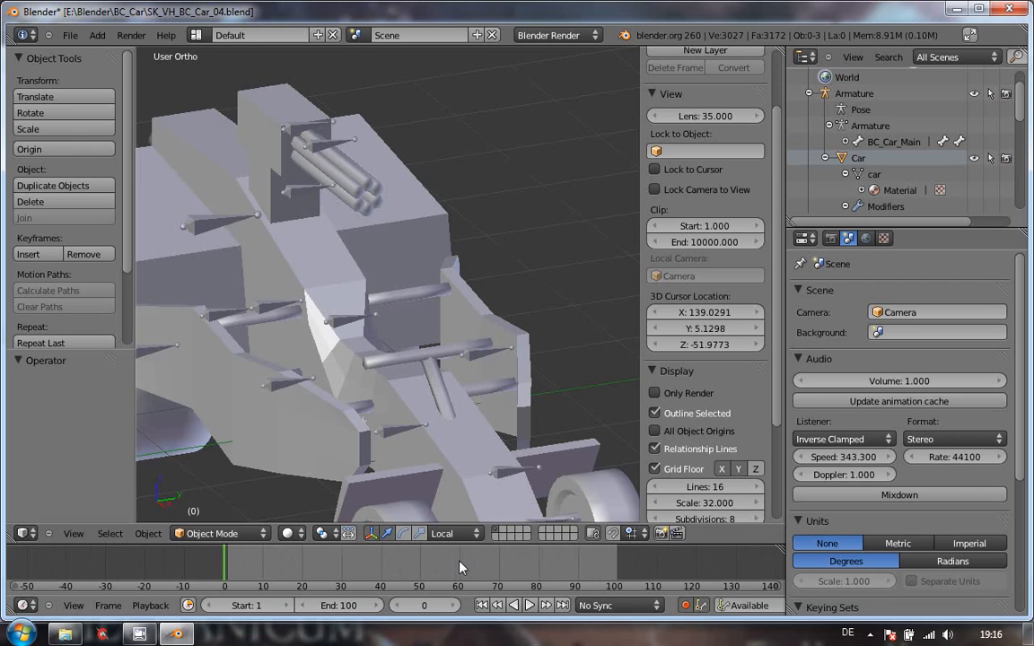
{"action": "scroll", "coordinate": [458, 568], "scroll_direction": "up", "scroll_amount": 1}
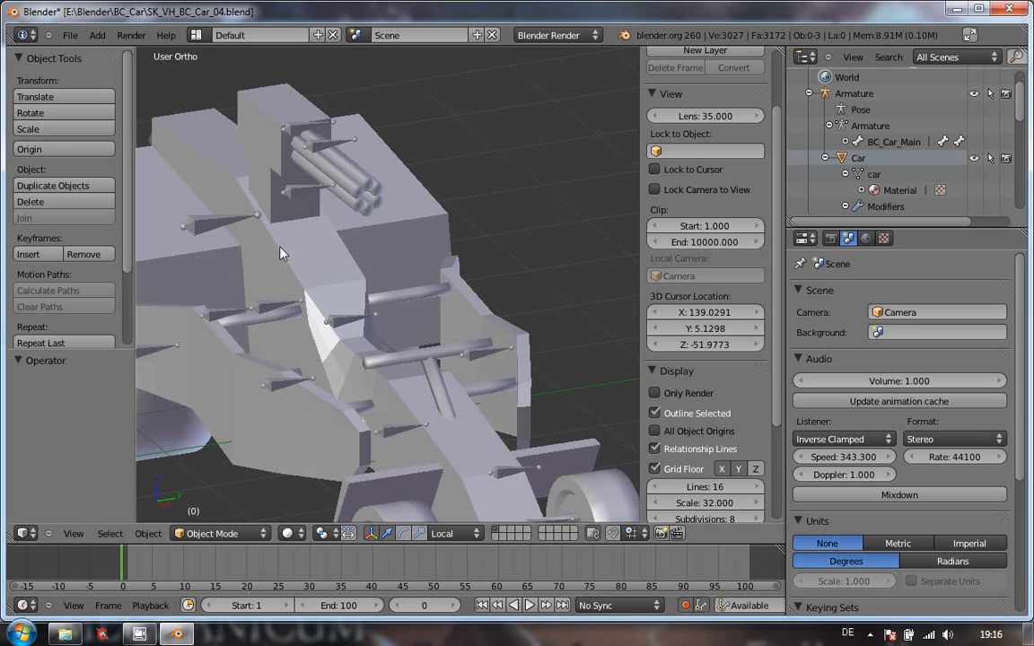
Step: Select the car's armature and expand its bone hierarchy down to the weapon spin bone
{"action": "left_click", "coordinate": [263, 311]}
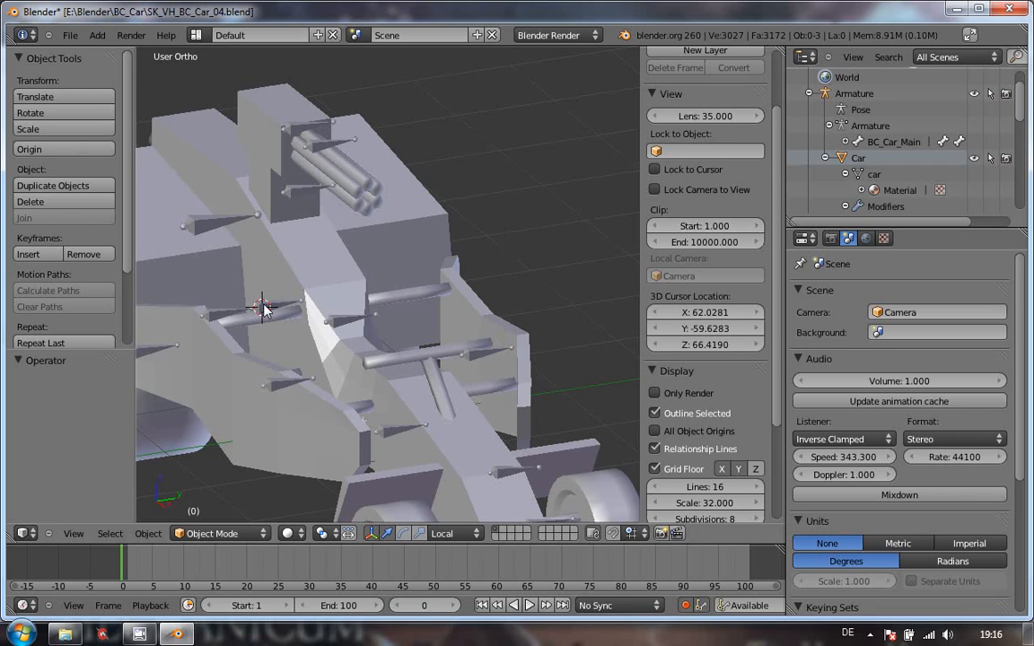
{"action": "right_click", "coordinate": [264, 310]}
{"action": "right_click", "coordinate": [263, 309]}
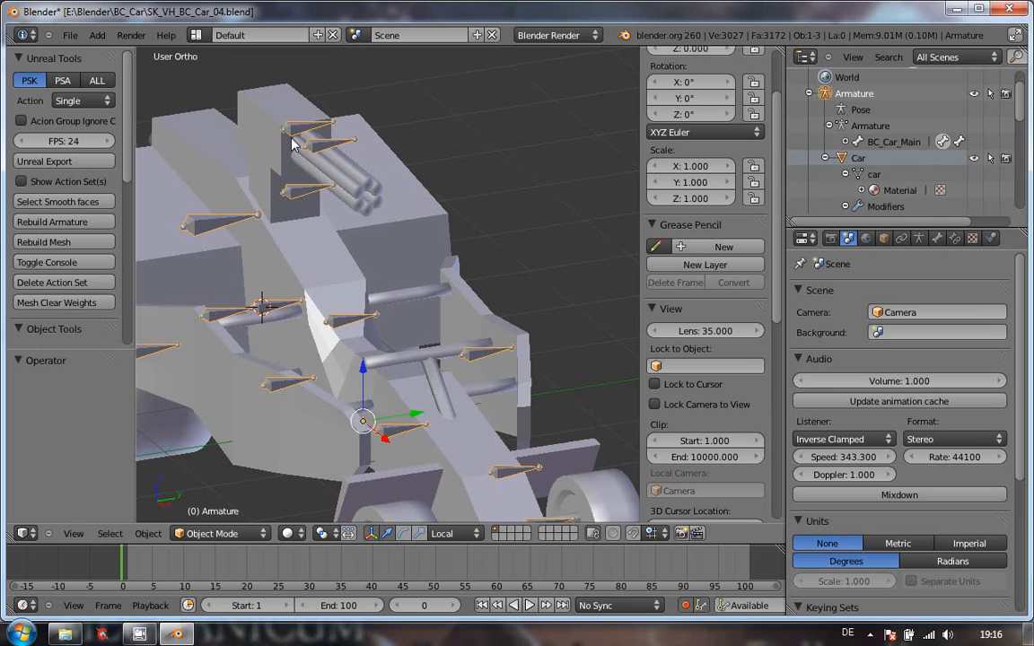
{"action": "left_click", "coordinate": [844, 142]}
{"action": "scroll", "coordinate": [897, 152], "scroll_direction": "down", "scroll_amount": 3}
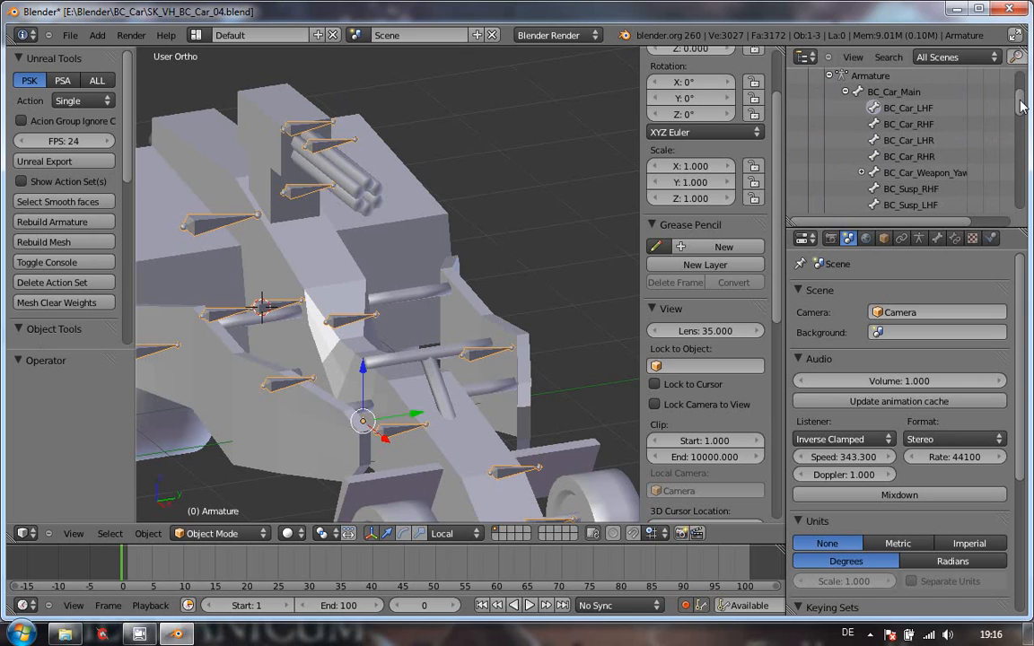
{"action": "left_click_drag", "start_coordinate": [1022, 106], "coordinate": [1020, 130]}
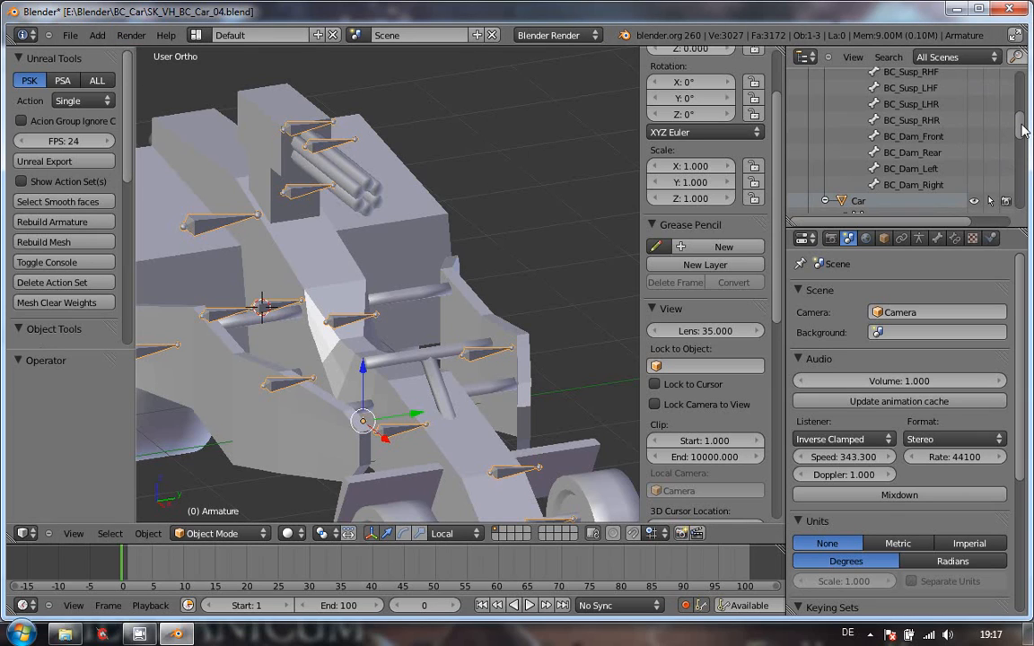
{"action": "scroll", "coordinate": [822, 157], "scroll_direction": "down", "scroll_amount": 2}
{"action": "scroll", "coordinate": [821, 157], "scroll_direction": "up", "scroll_amount": 5}
{"action": "left_click", "coordinate": [862, 164]}
{"action": "left_click", "coordinate": [878, 180]}
{"action": "left_click", "coordinate": [935, 199]}
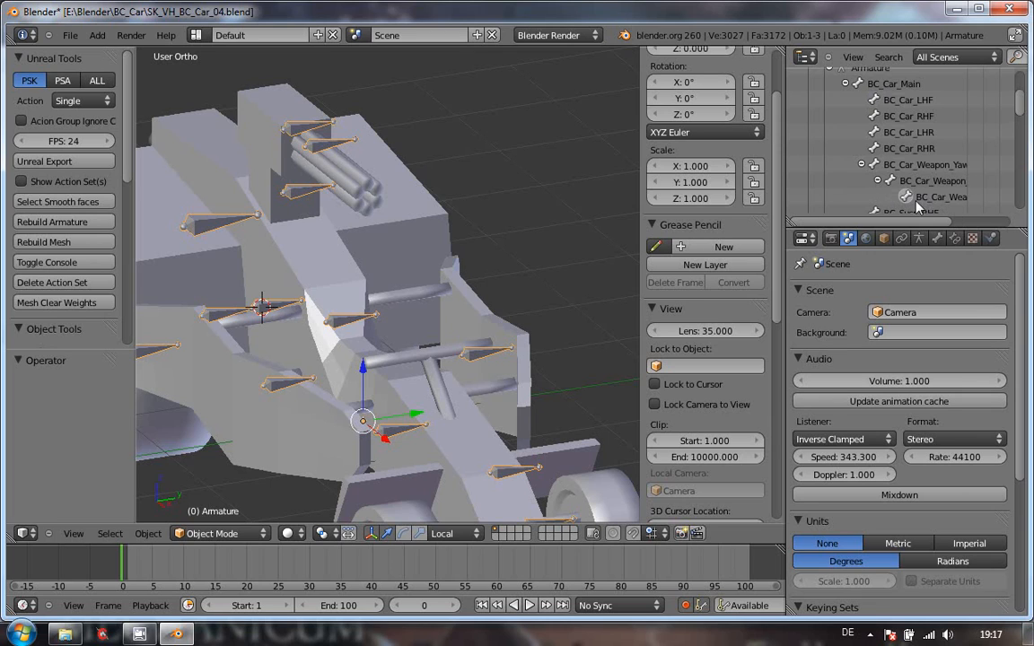
{"action": "left_click_drag", "start_coordinate": [924, 222], "coordinate": [942, 222]}
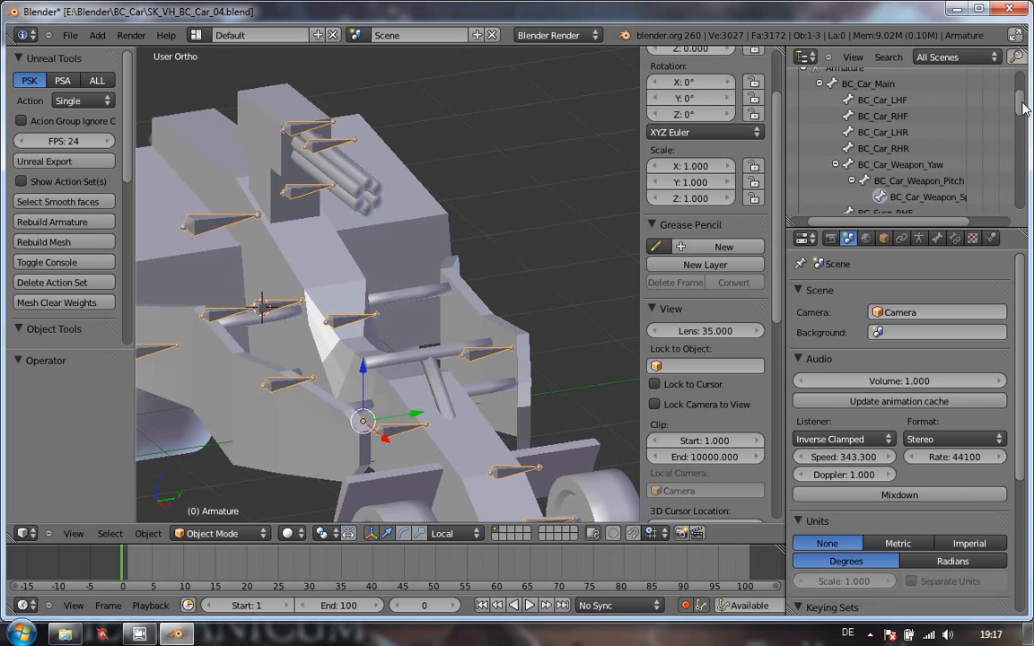
{"action": "left_click_drag", "start_coordinate": [1022, 103], "coordinate": [1020, 73]}
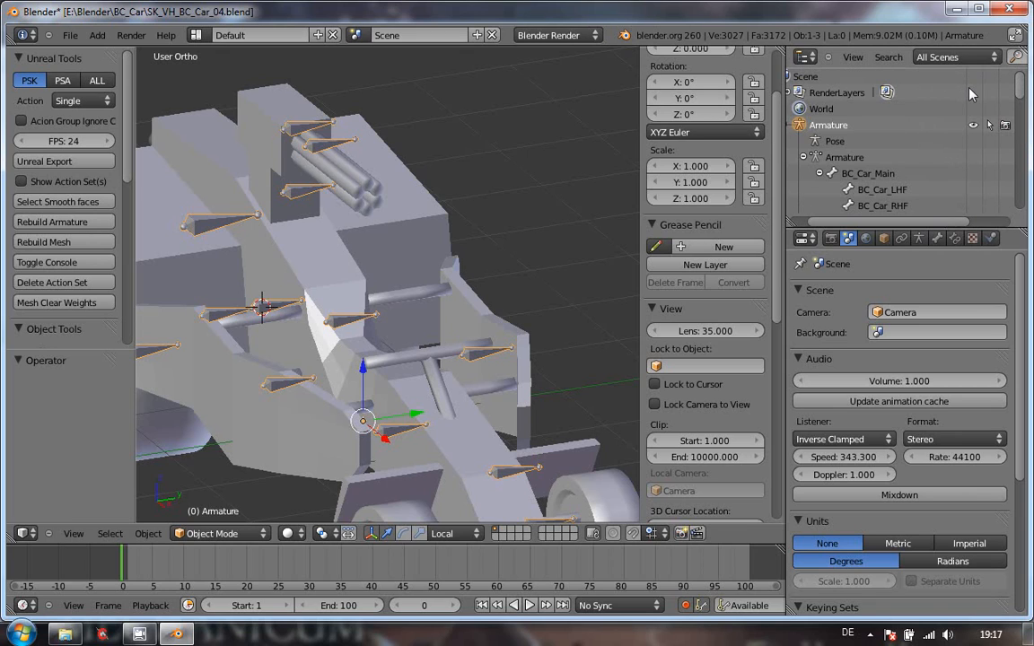
Step: Widen the outliner enough to read the full bone names, with BC_Car_Weapon_Spin as the active bone
{"action": "left_click_drag", "start_coordinate": [787, 199], "coordinate": [665, 198]}
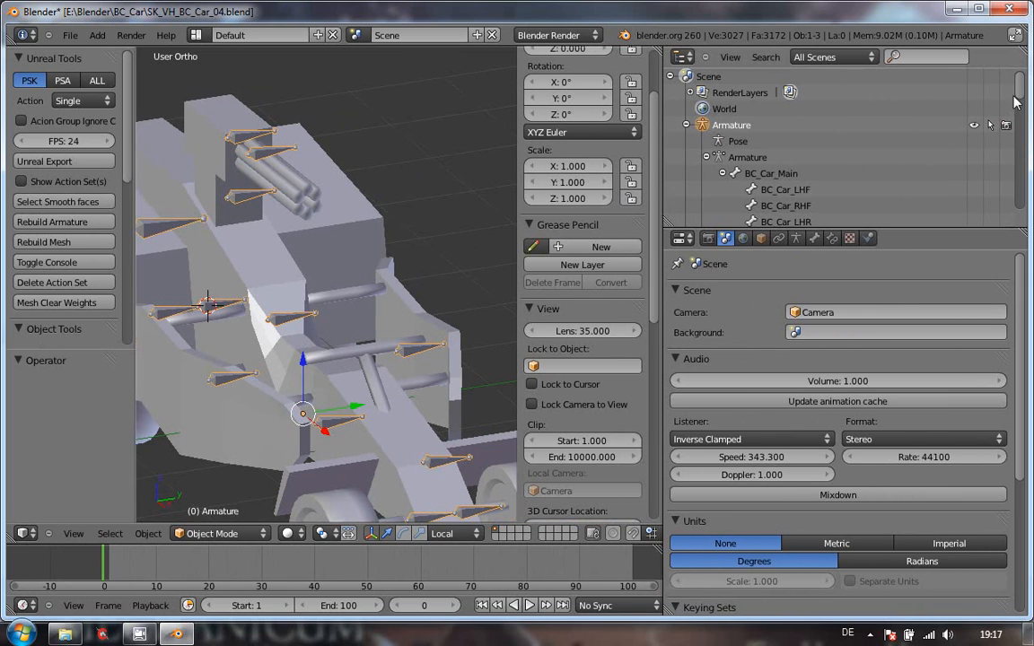
{"action": "scroll", "coordinate": [922, 85], "scroll_direction": "down", "scroll_amount": 5}
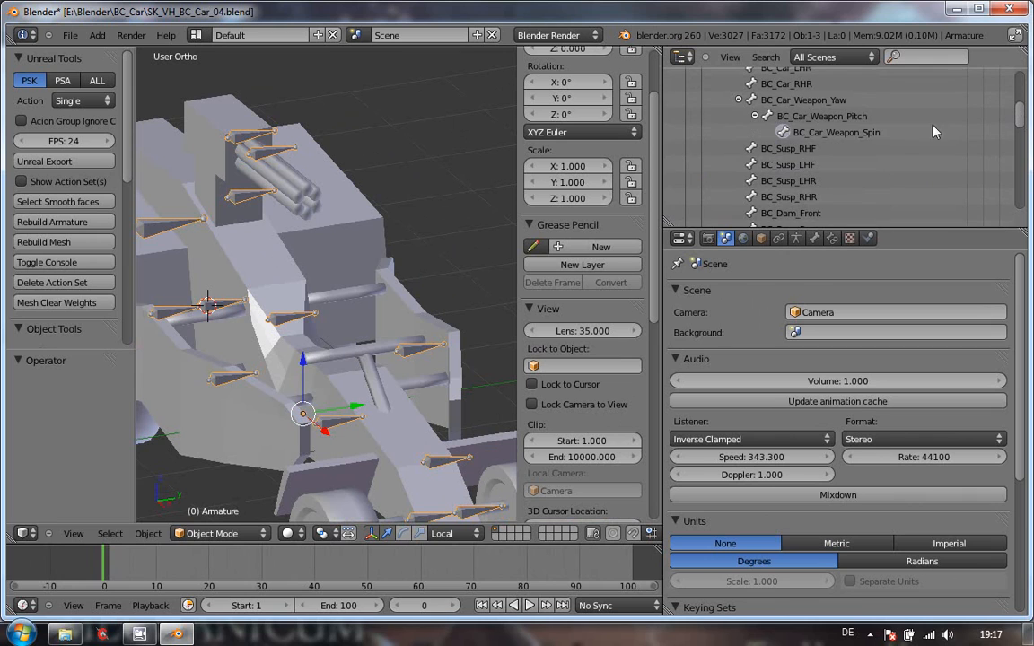
{"action": "left_click_drag", "start_coordinate": [665, 88], "coordinate": [752, 99]}
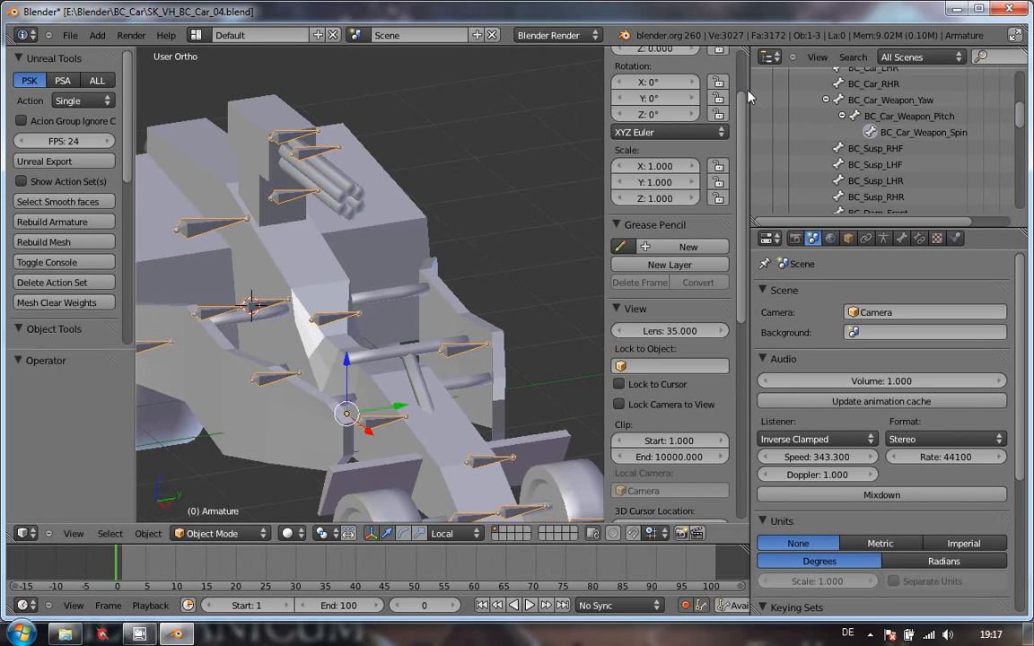
{"action": "double_click", "coordinate": [902, 131]}
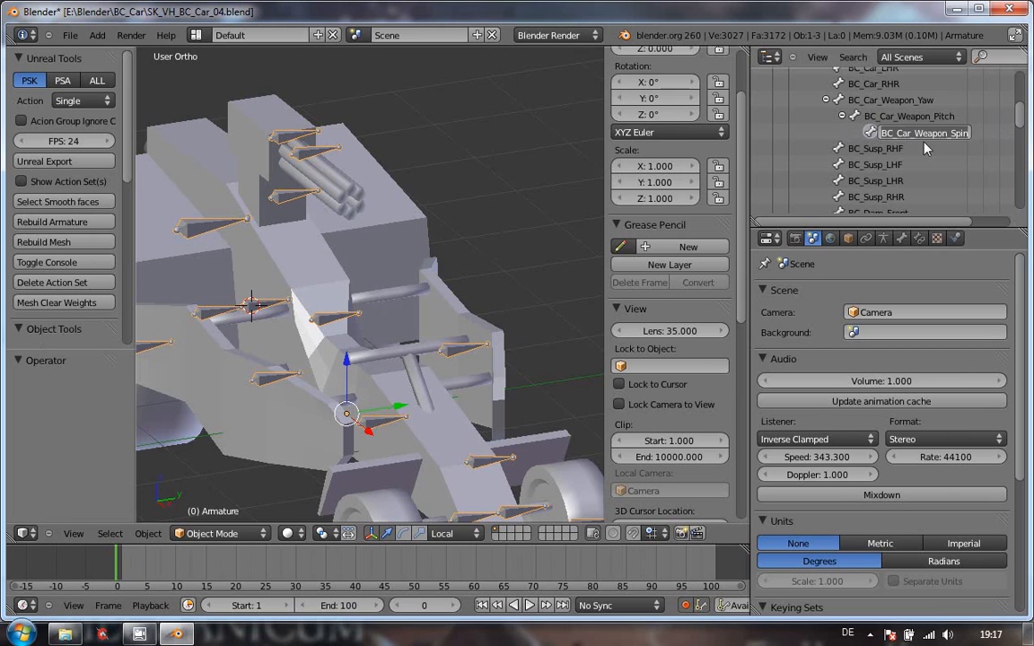
{"action": "left_click", "coordinate": [870, 133]}
{"action": "left_click_drag", "start_coordinate": [1020, 117], "coordinate": [1021, 89]}
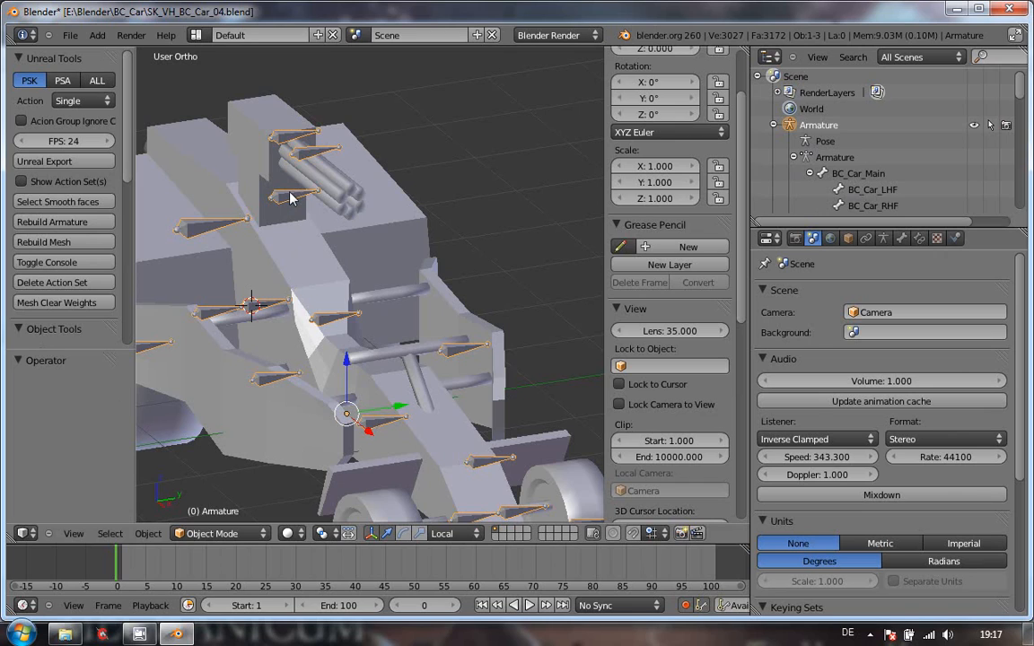
Step: Switch the armature to Pose Mode and select all of its bones
{"action": "left_click", "coordinate": [244, 537]}
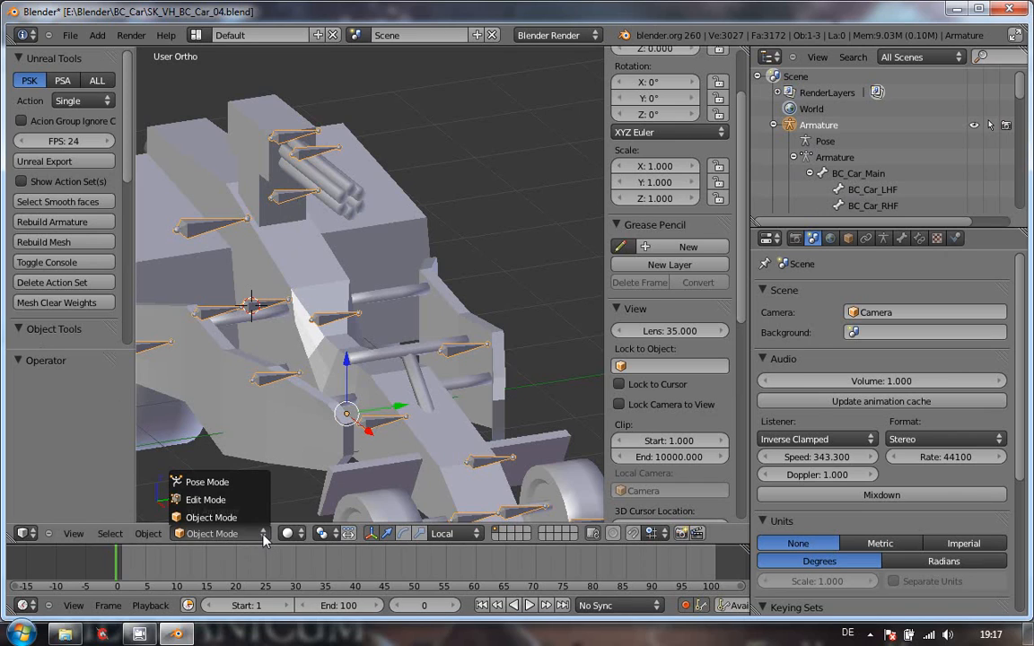
{"action": "left_click", "coordinate": [231, 484]}
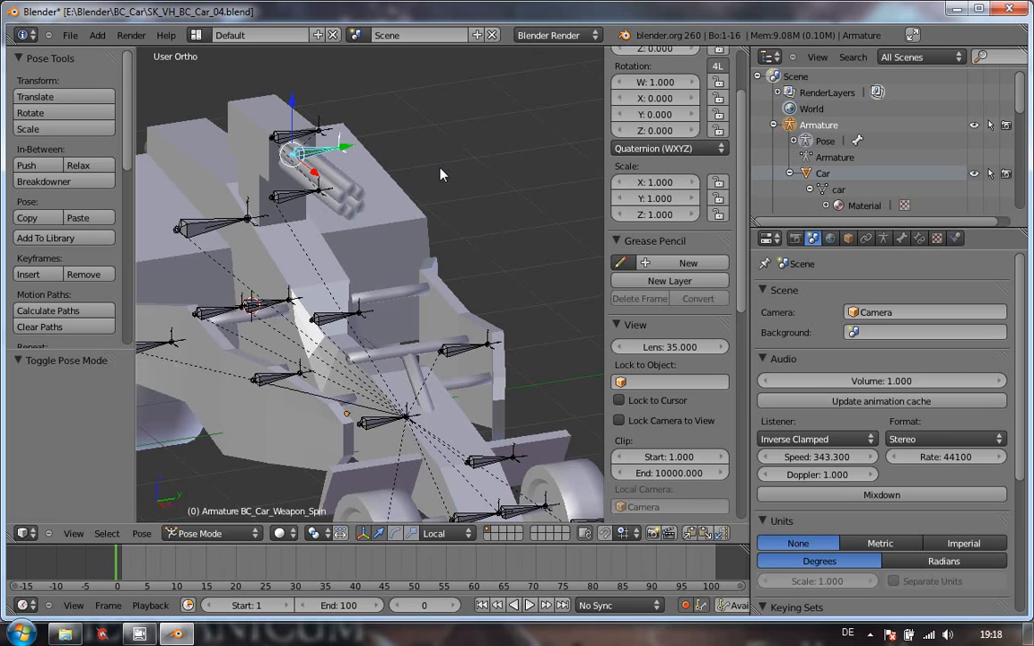
{"action": "key", "text": "a"}
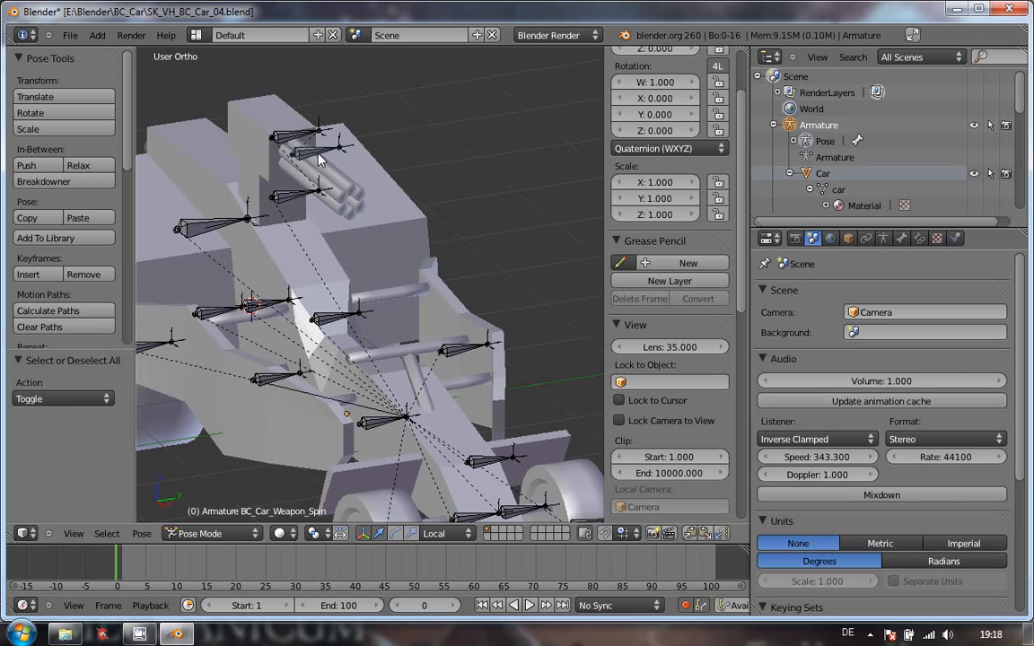
{"action": "key", "text": "a"}
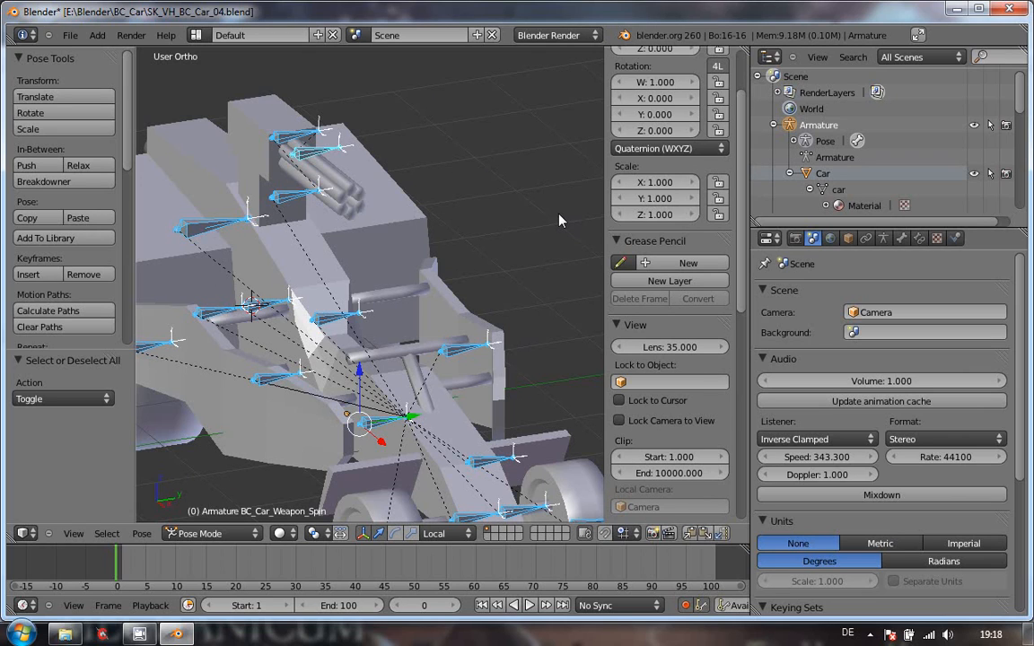
Step: Set the active keying set to LocRot and insert a keyframe for all selected bones at frame 0
{"action": "left_click", "coordinate": [36, 275]}
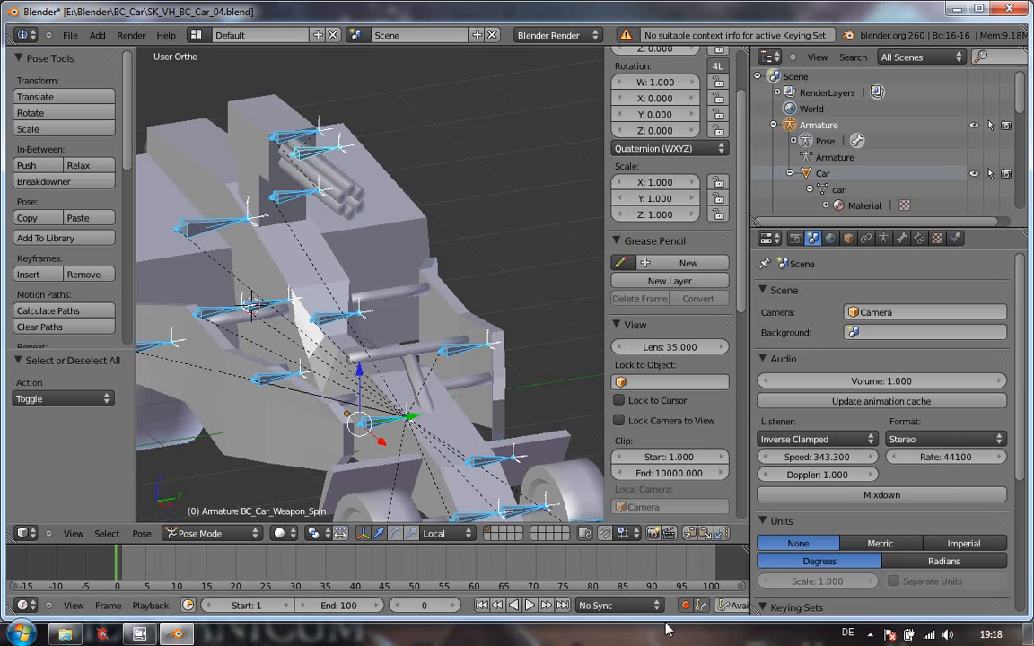
{"action": "middle_click_drag", "start_coordinate": [672, 610], "coordinate": [498, 610]}
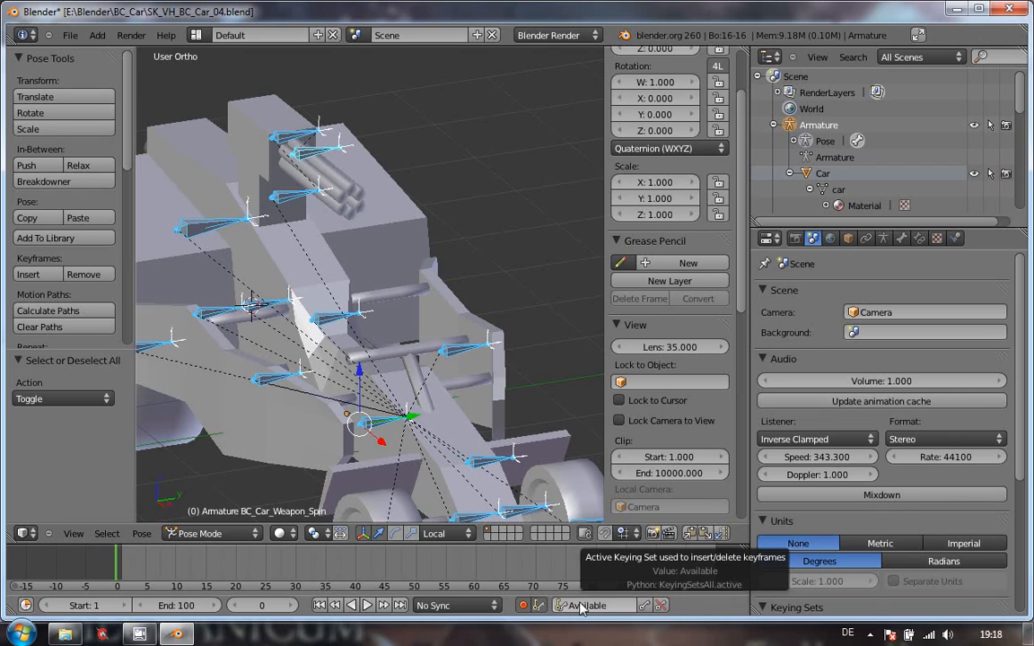
{"action": "left_click", "coordinate": [585, 607]}
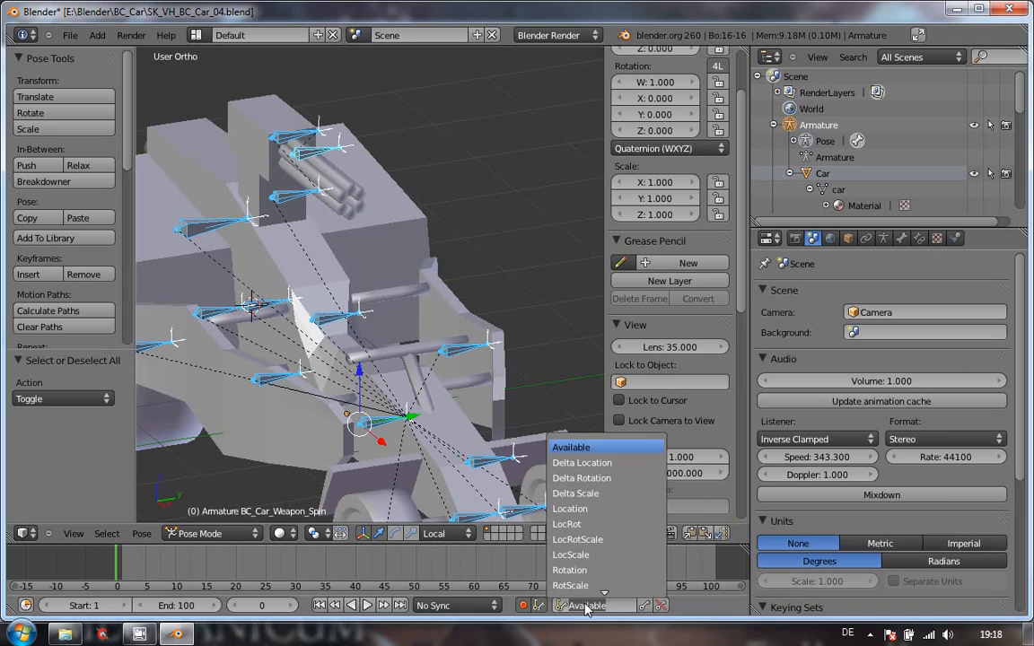
{"action": "left_click", "coordinate": [595, 525]}
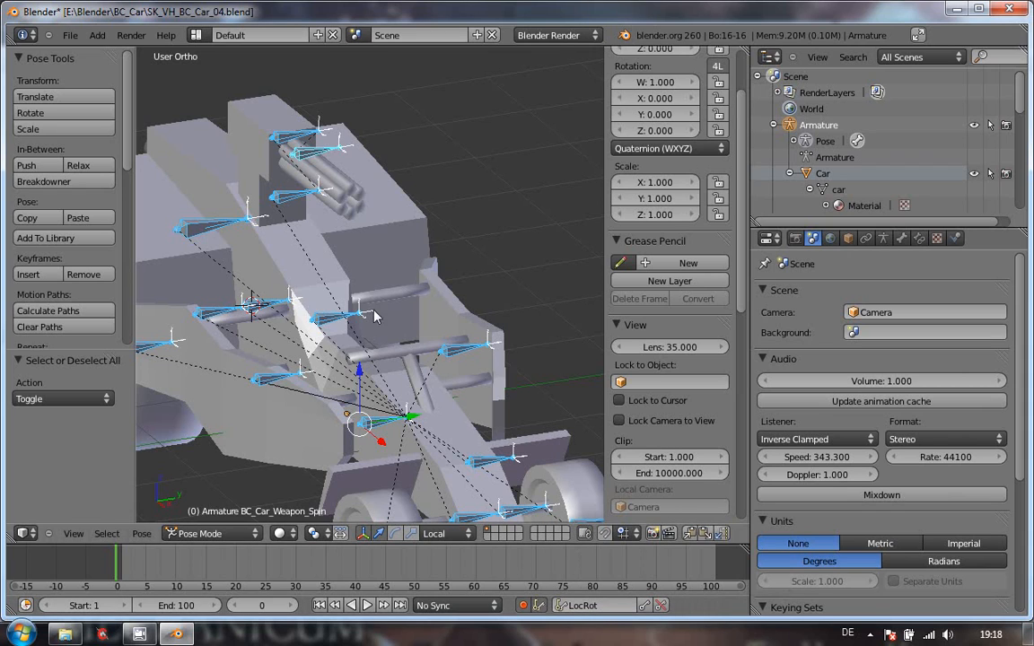
{"action": "left_click", "coordinate": [33, 277]}
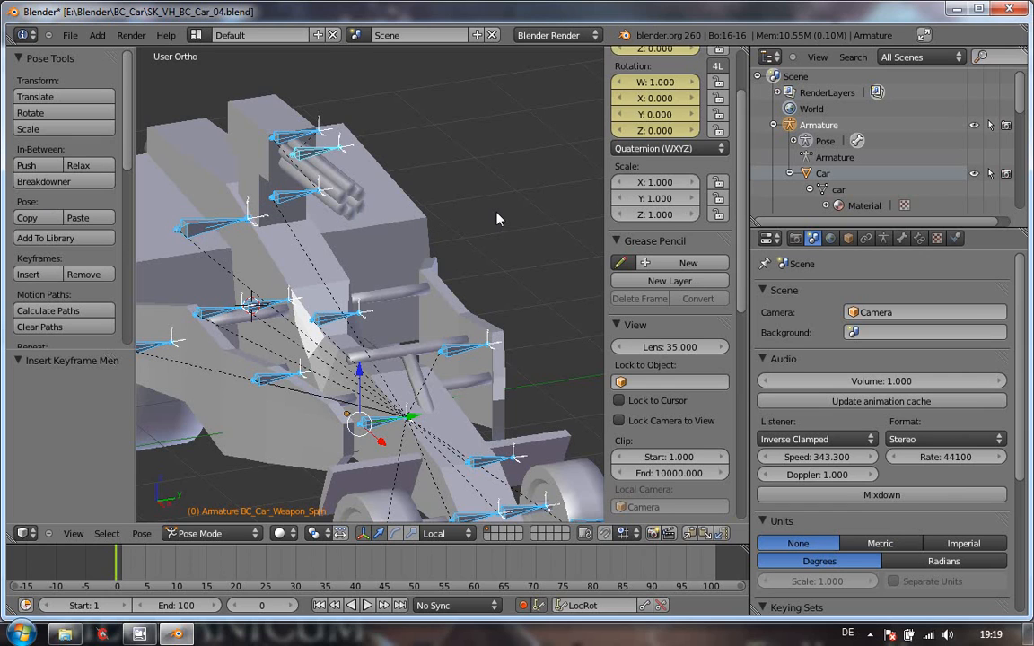
Step: Select only the BC_Car_Weapon_Spin bone in Pose Mode
{"action": "scroll", "coordinate": [498, 214], "scroll_direction": "down", "scroll_amount": 4}
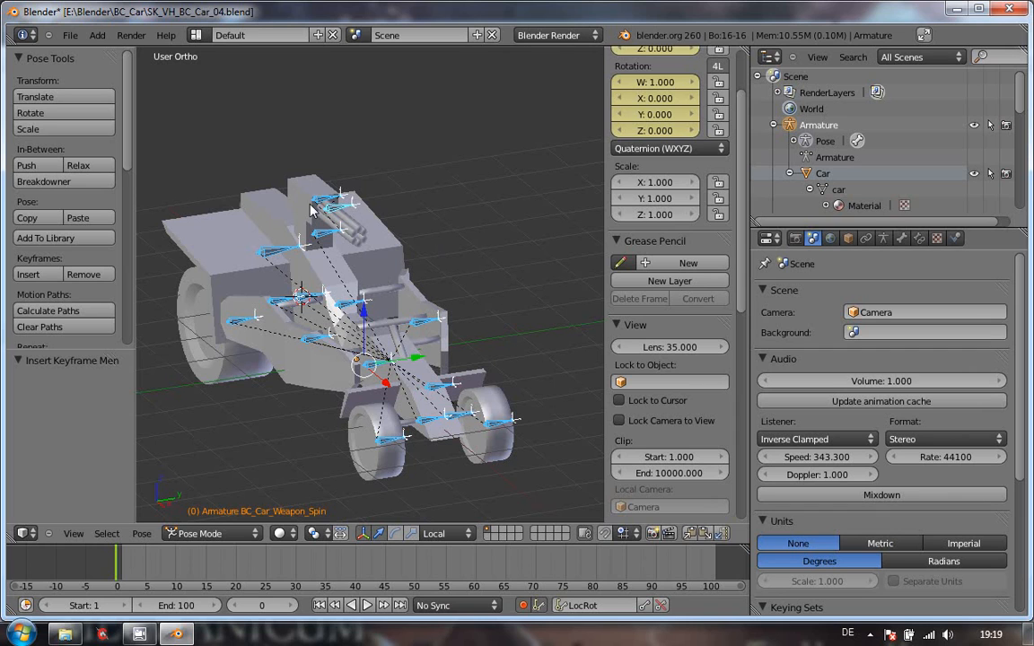
{"action": "key", "text": "ctrl+Tab"}
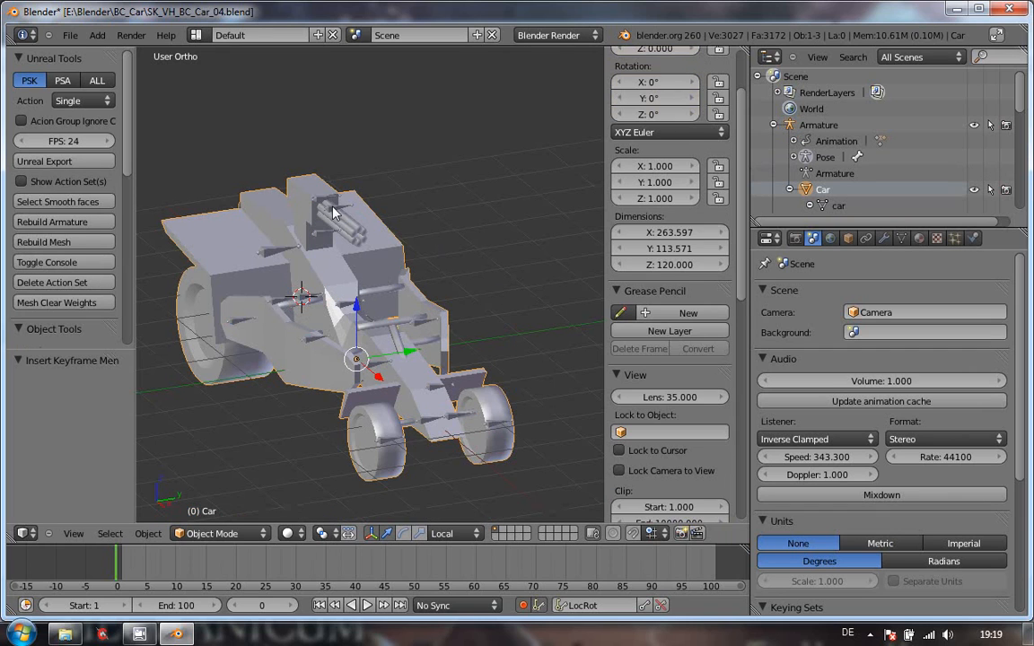
{"action": "key", "text": "ctrl+Tab"}
{"action": "right_click", "coordinate": [339, 203]}
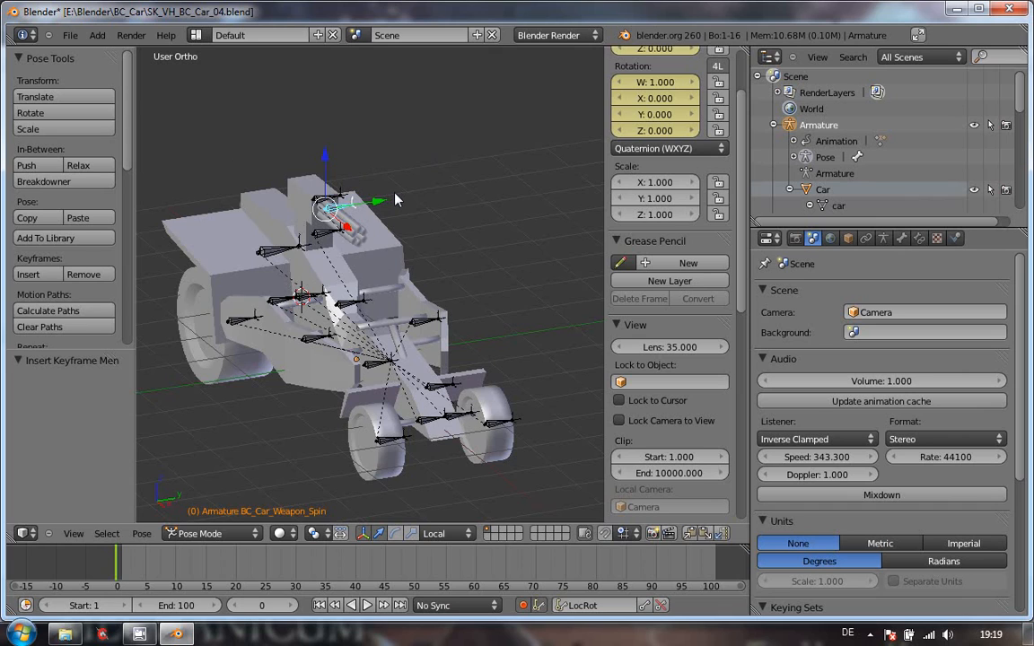
Step: Switch the 3D view to the right orthographic view with the timeline at frame 0
{"action": "key", "text": "KP_3"}
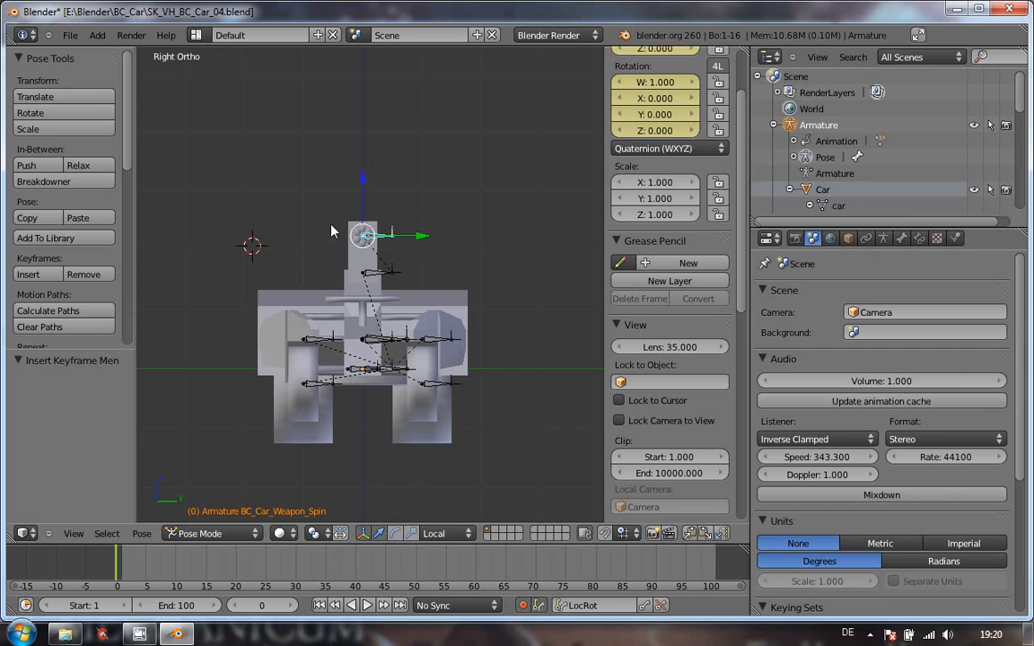
{"action": "left_click", "coordinate": [122, 572]}
{"action": "left_click_drag", "start_coordinate": [197, 574], "coordinate": [270, 575]}
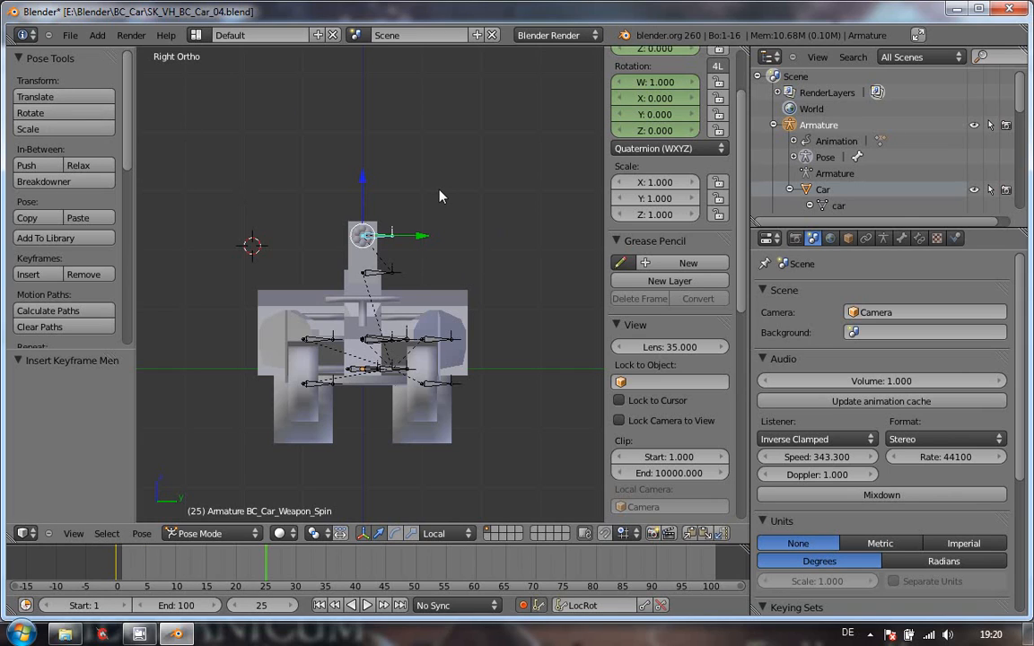
{"action": "key", "text": "KP_0"}
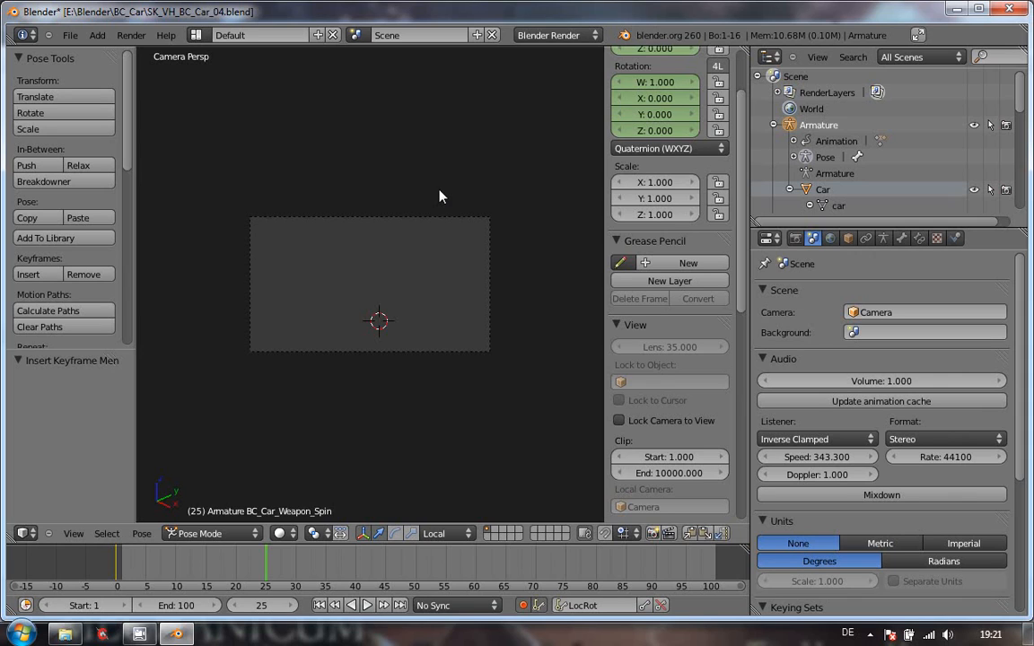
{"action": "key", "text": "Down"}
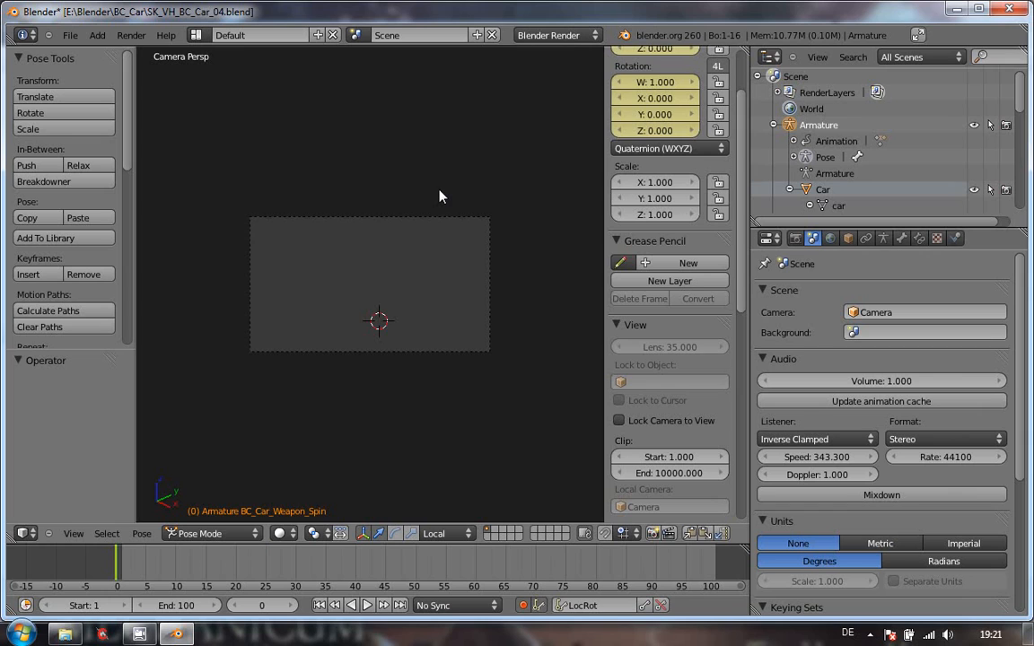
{"action": "key", "text": "KP_3"}
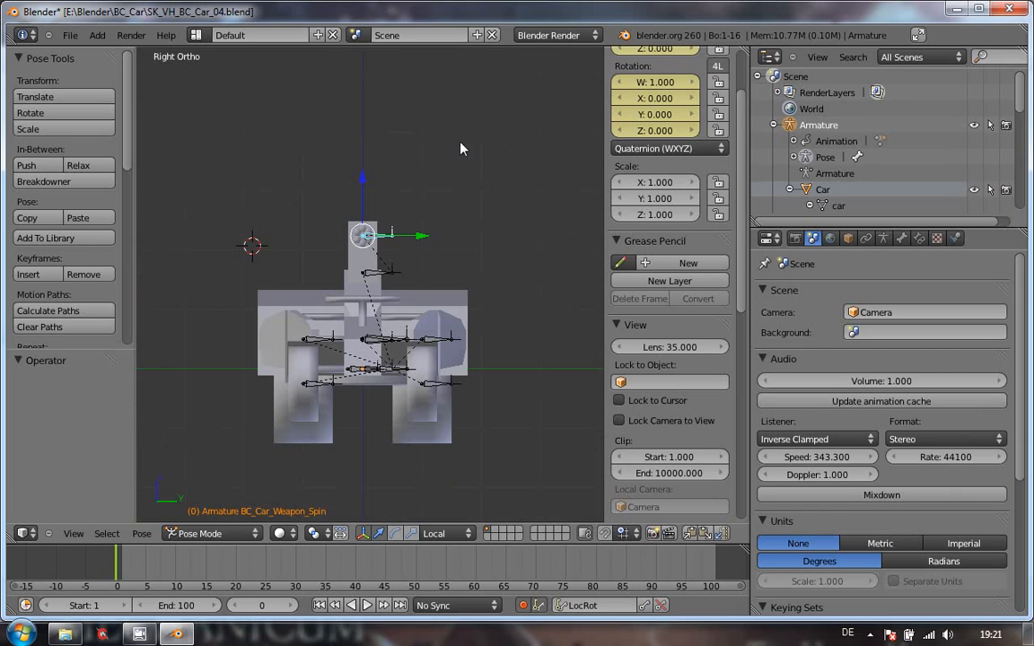
Step: Try setting the BC_Car_Weapon_Spin bone's quaternion X rotation to 90
{"action": "scroll", "coordinate": [669, 197], "scroll_direction": "up", "scroll_amount": 3}
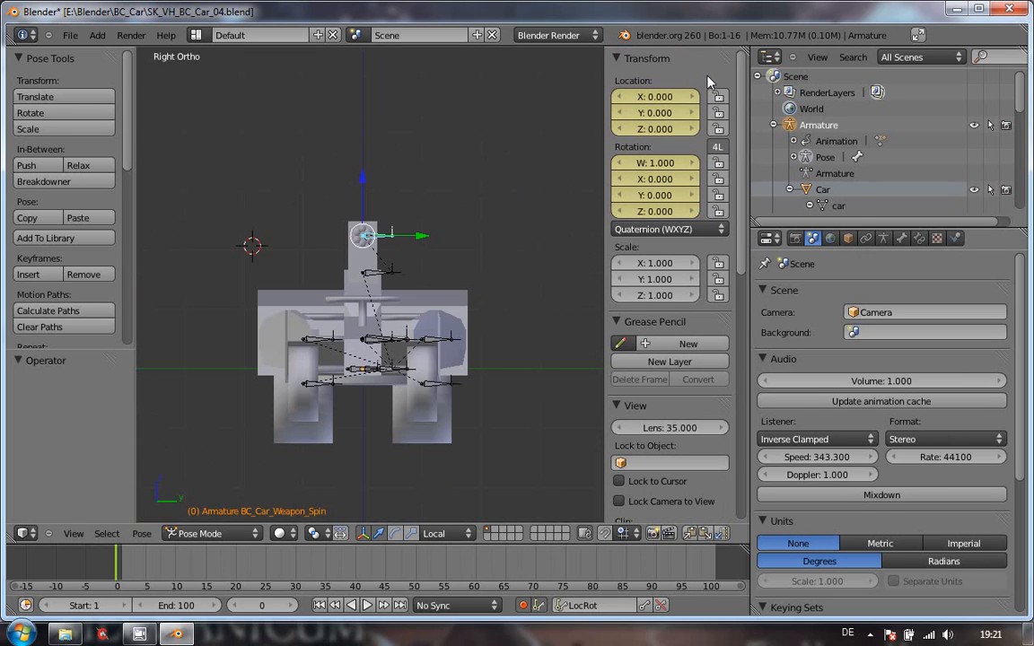
{"action": "left_click", "coordinate": [664, 186]}
{"action": "type", "text": "90"}
{"action": "key", "text": "Return"}
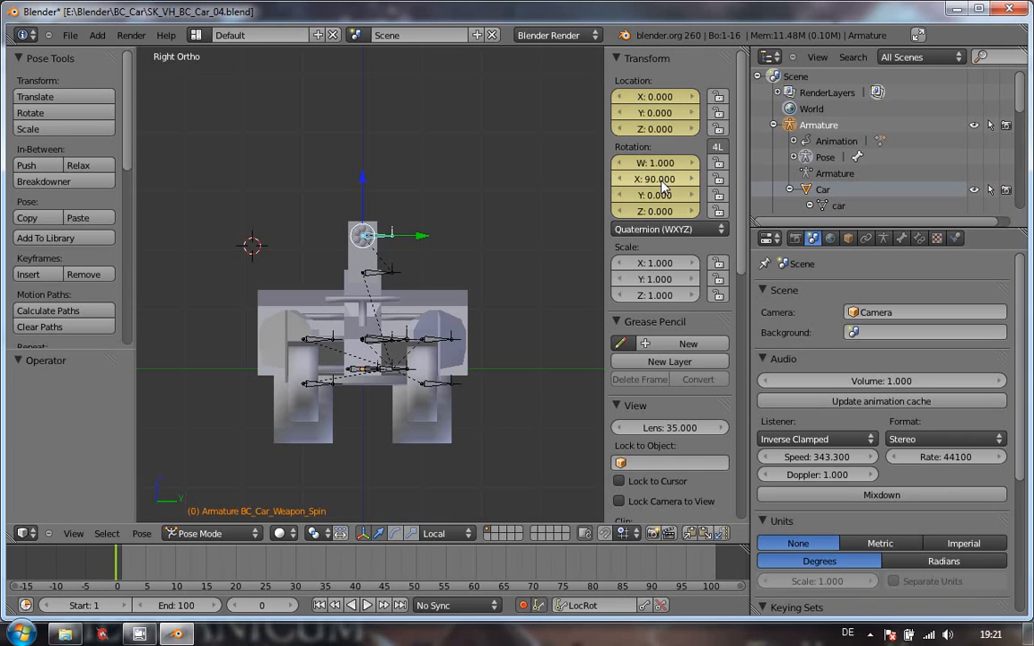
Step: Reset the BC_Car_Weapon_Spin bone's X rotation to 0
{"action": "double_click", "coordinate": [665, 186]}
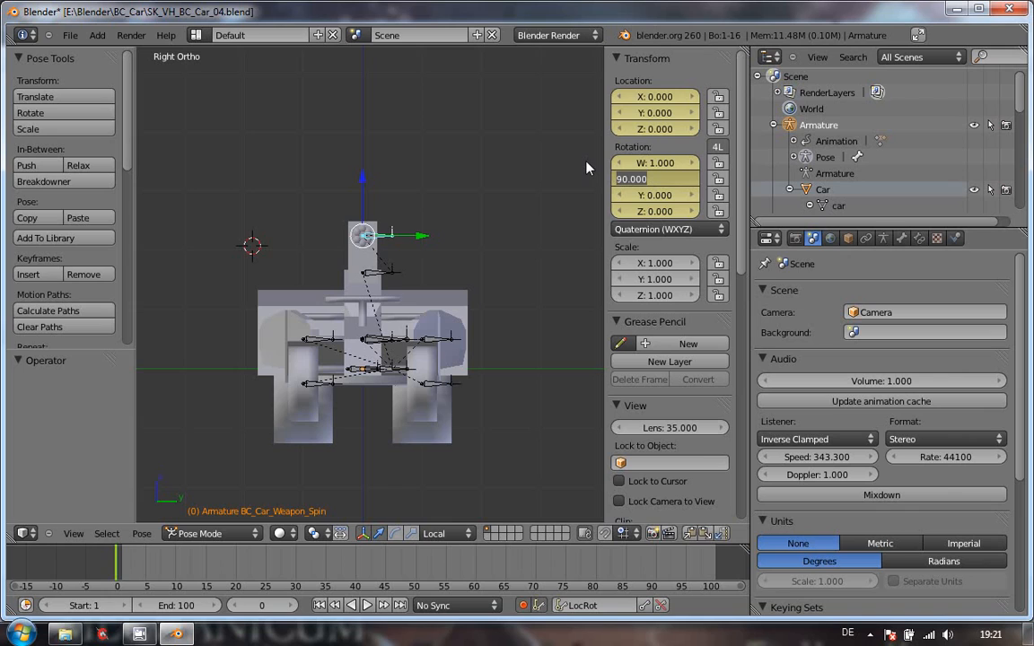
{"action": "left_click", "coordinate": [662, 185]}
{"action": "type", "text": "z"}
{"action": "type", "text": "0"}
{"action": "key", "text": "BackSpace"}
{"action": "key", "text": "BackSpace"}
{"action": "key", "text": "BackSpace"}
{"action": "key", "text": "BackSpace"}
{"action": "key", "text": "BackSpace"}
{"action": "key", "text": "BackSpace"}
{"action": "key", "text": "BackSpace"}
{"action": "key", "text": "BackSpace"}
{"action": "type", "text": "0"}
{"action": "key", "text": "Return"}
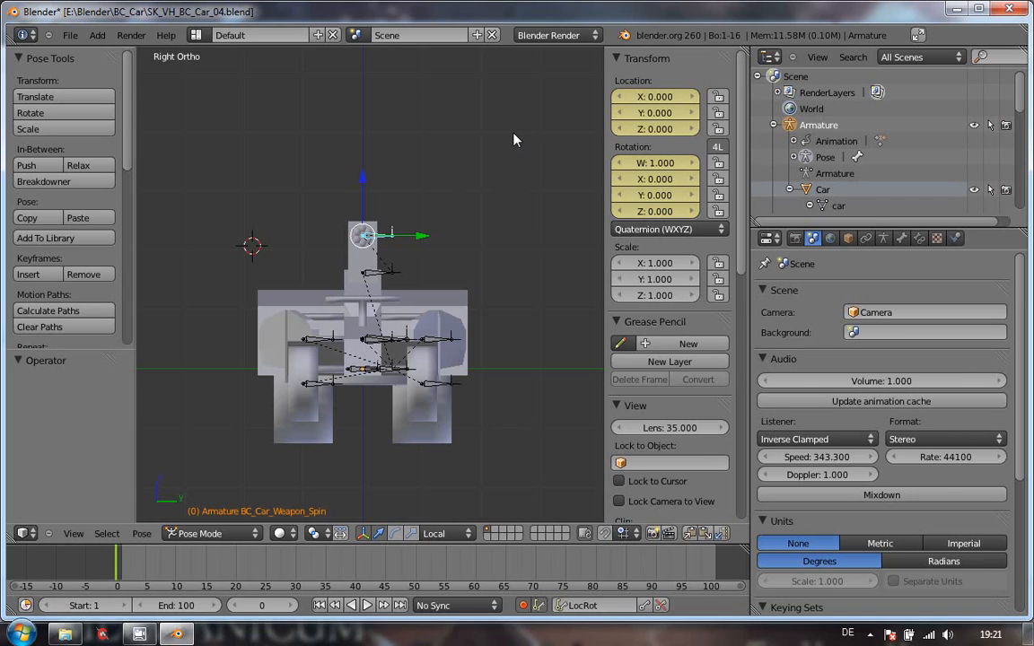
Step: Set the armature's skeleton display to Pose Position so that the bones can be posed
{"action": "left_click", "coordinate": [885, 239]}
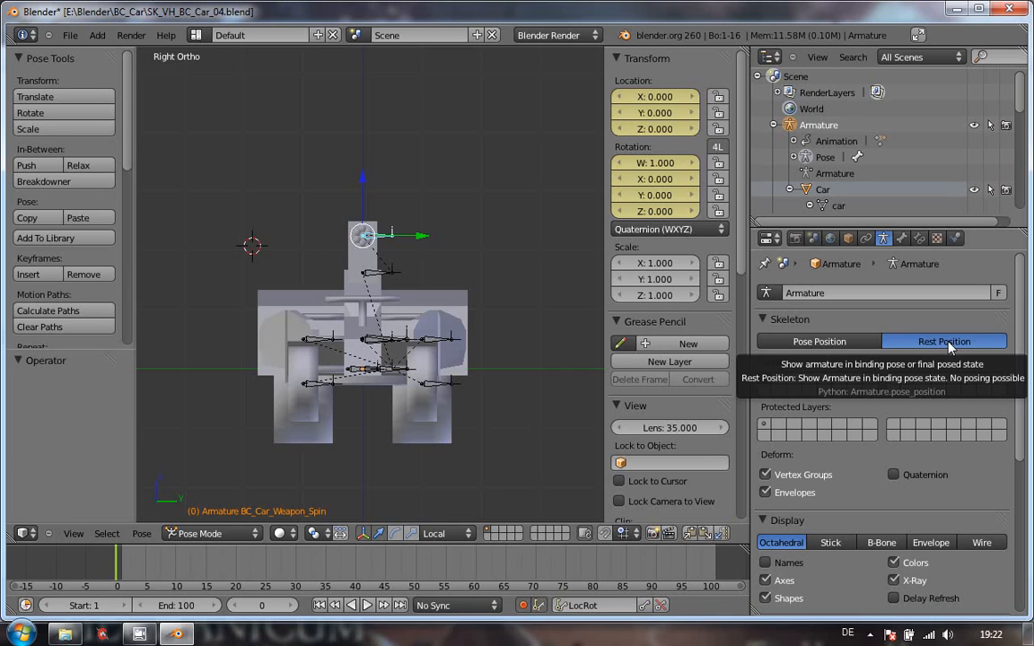
{"action": "left_click", "coordinate": [803, 345]}
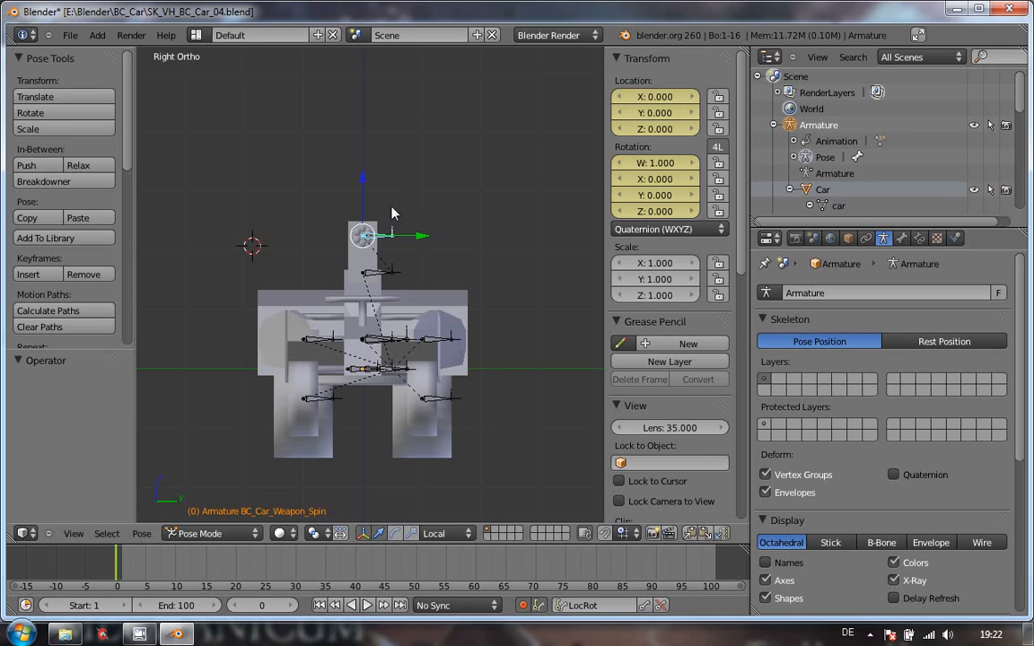
{"action": "type", "text": "r"}
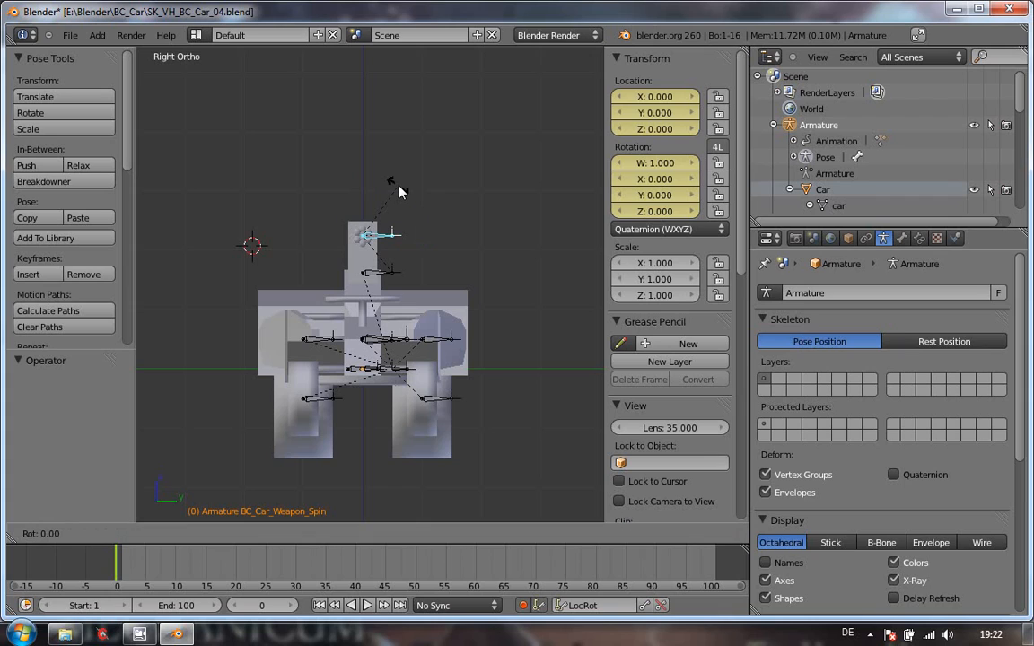
{"action": "type", "text": "90"}
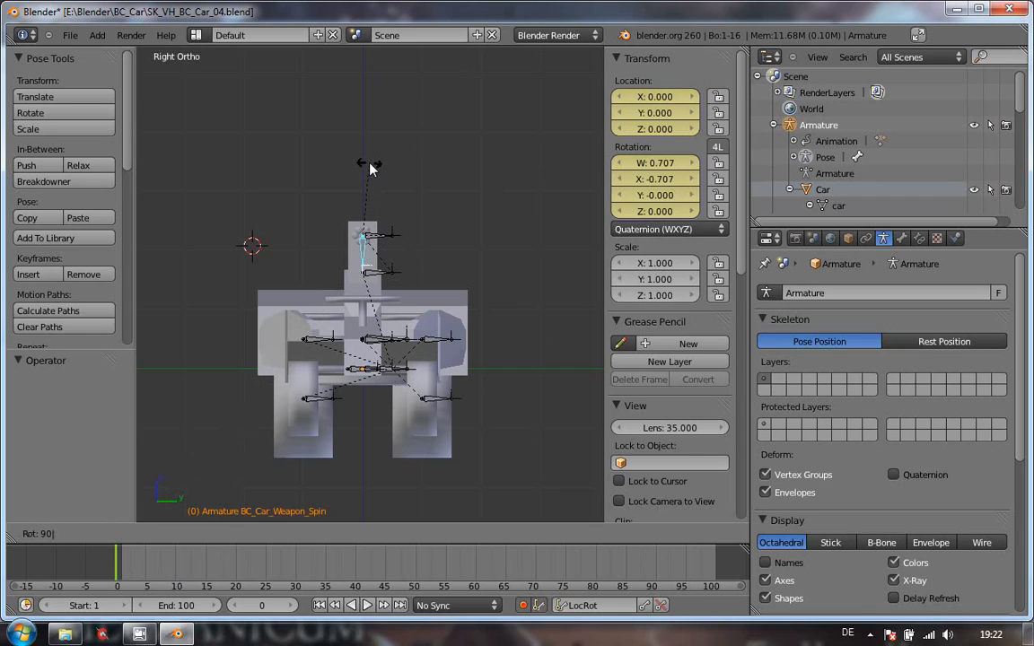
{"action": "key", "text": "z"}
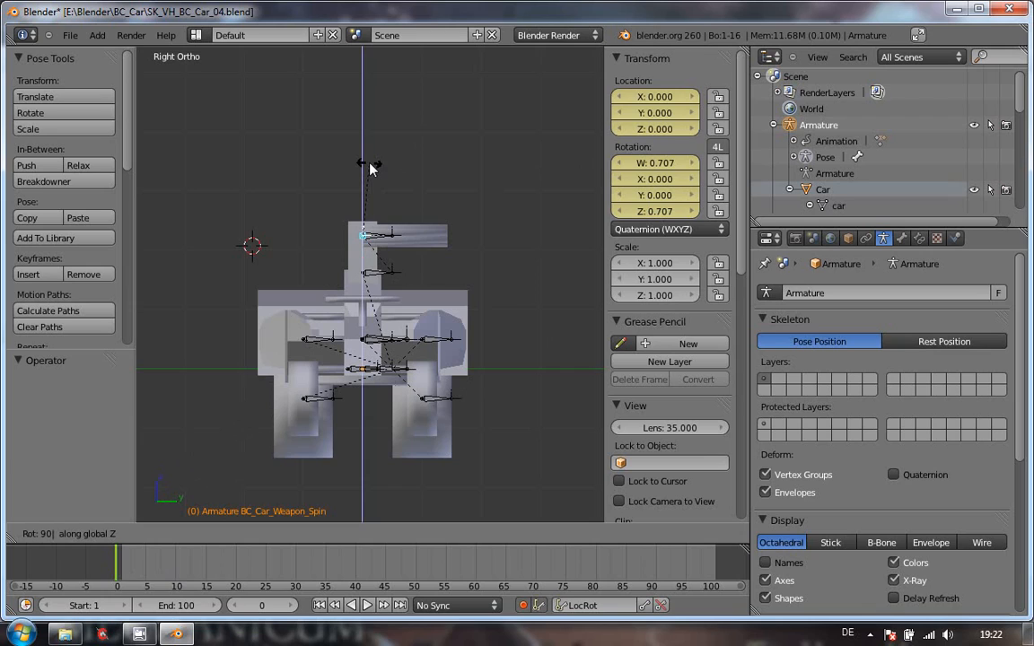
{"action": "key", "text": "z"}
{"action": "key", "text": "z"}
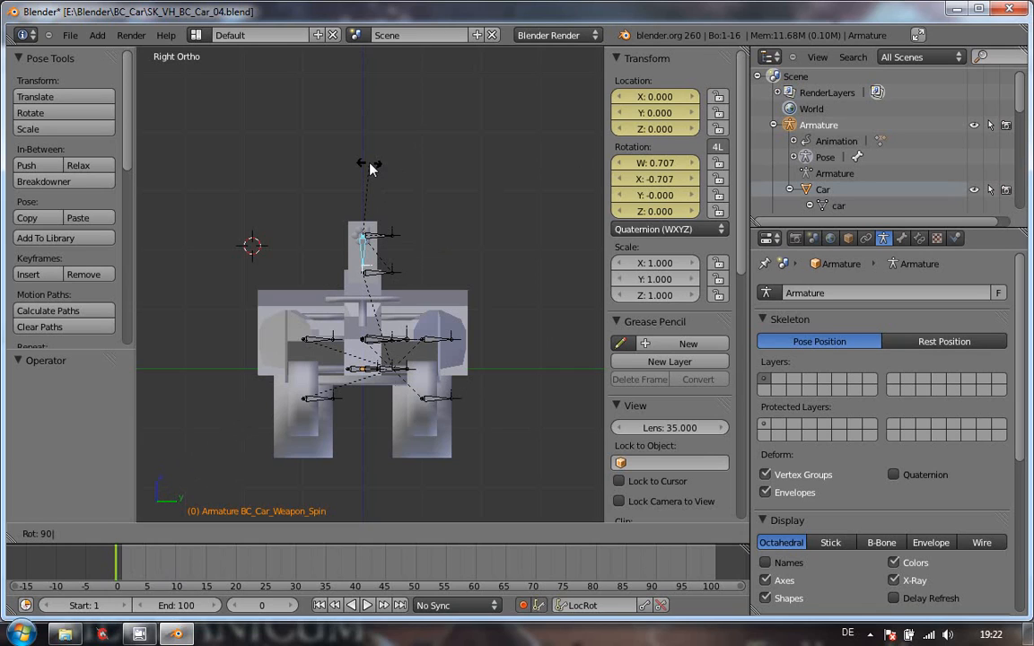
{"action": "key", "text": "z"}
{"action": "key", "text": "z"}
{"action": "key", "text": "z"}
{"action": "key", "text": "z"}
{"action": "key", "text": "z"}
{"action": "key", "text": "z"}
{"action": "key", "text": "z"}
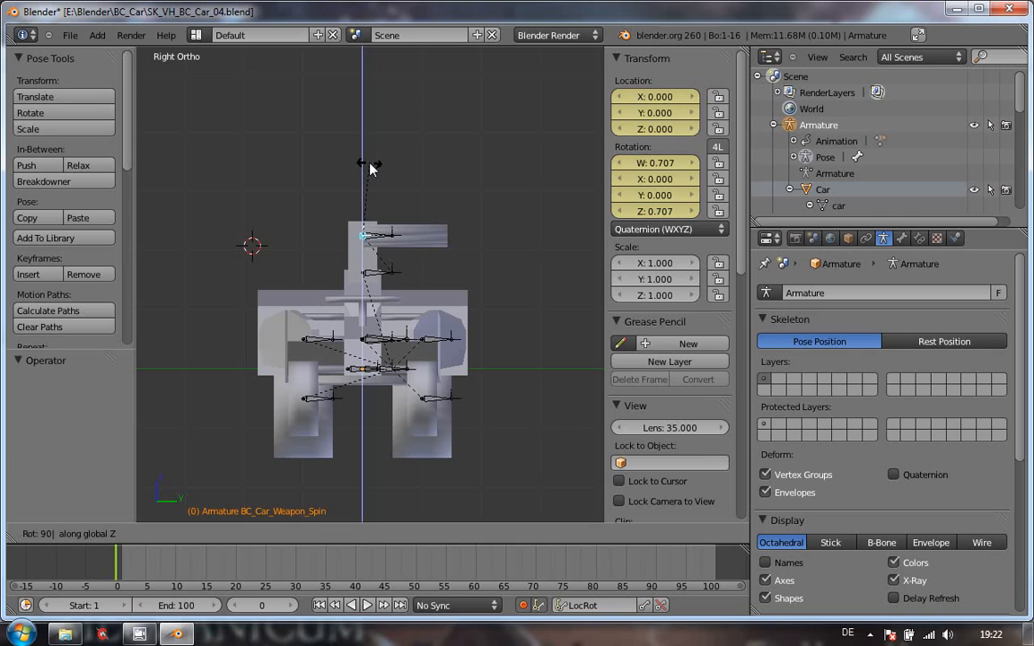
{"action": "key", "text": "z"}
{"action": "key", "text": "z"}
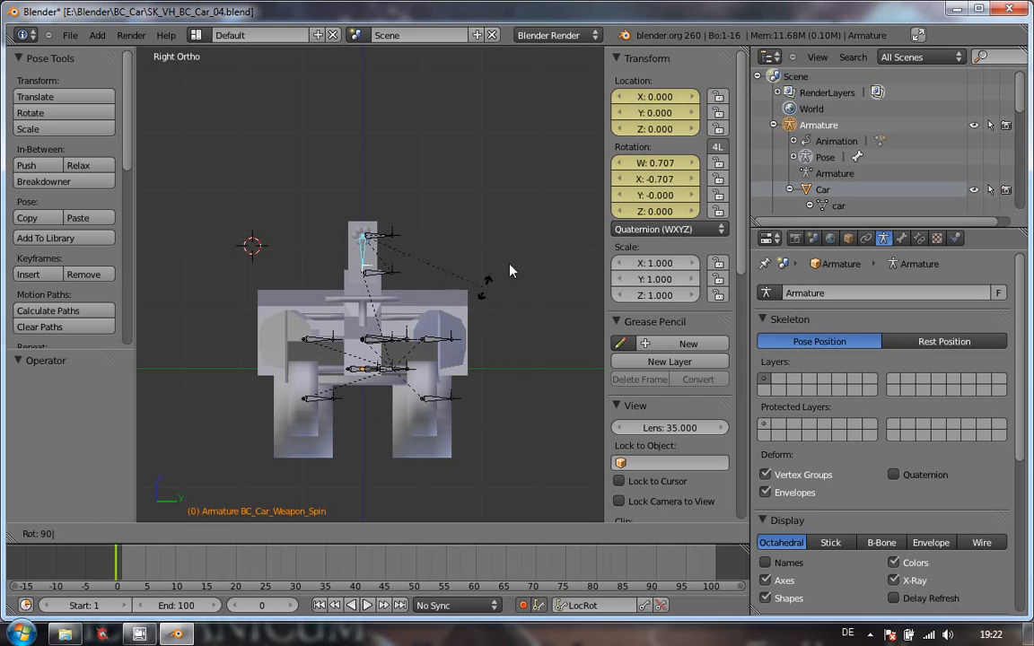
{"action": "key", "text": "Escape"}
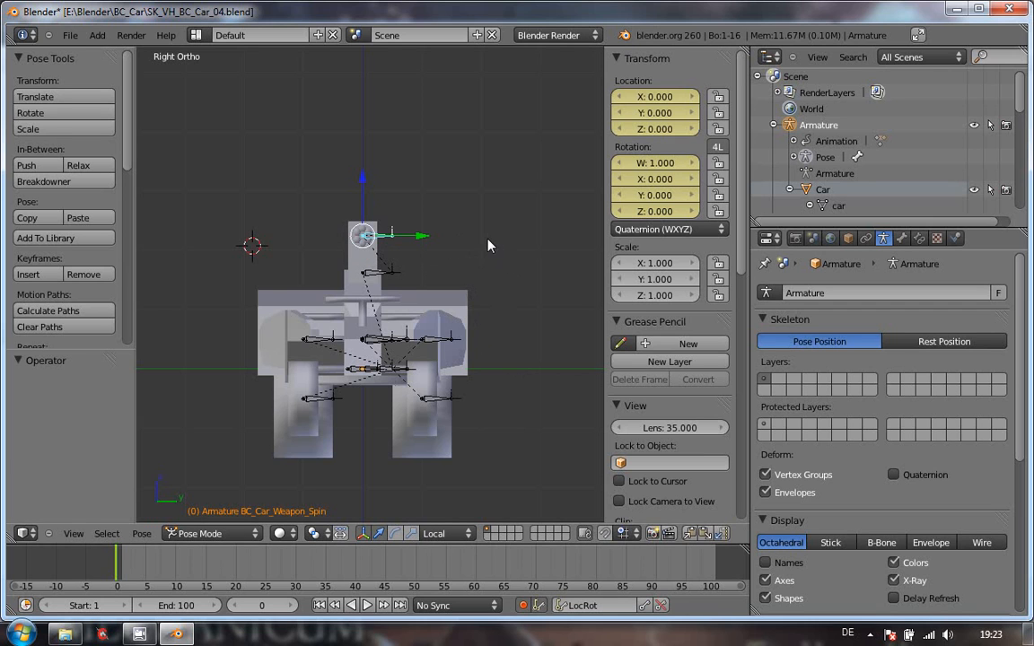
Step: Insert a LocRot keyframe for the BC_Car_Weapon_Spin bone at frame 0, viewed from the right
{"action": "middle_click_drag", "start_coordinate": [492, 245], "coordinate": [496, 302]}
{"action": "key", "text": "KP_3"}
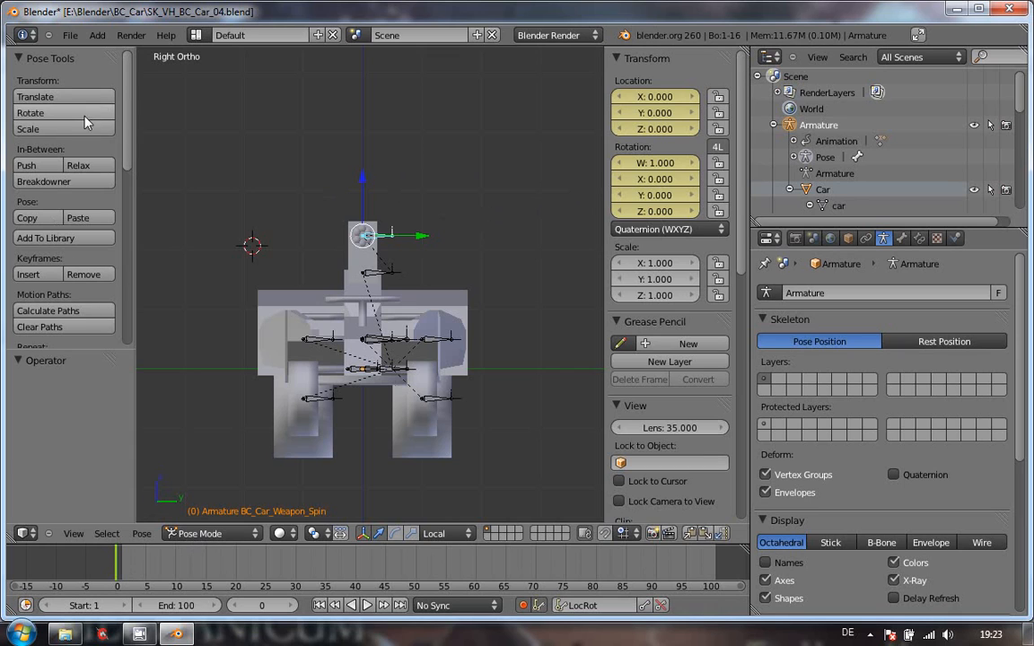
{"action": "left_click", "coordinate": [36, 274]}
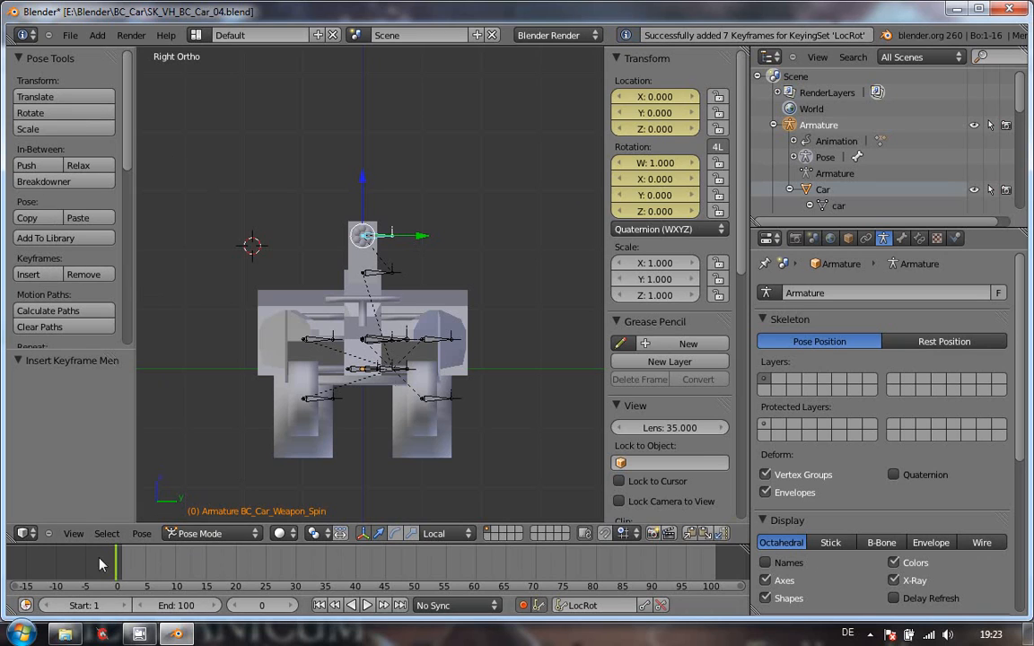
Step: Go to frame 25 and rotate the weapon spin bone 90° about the global X axis, keyed automatically
{"action": "left_click_drag", "start_coordinate": [117, 564], "coordinate": [266, 574]}
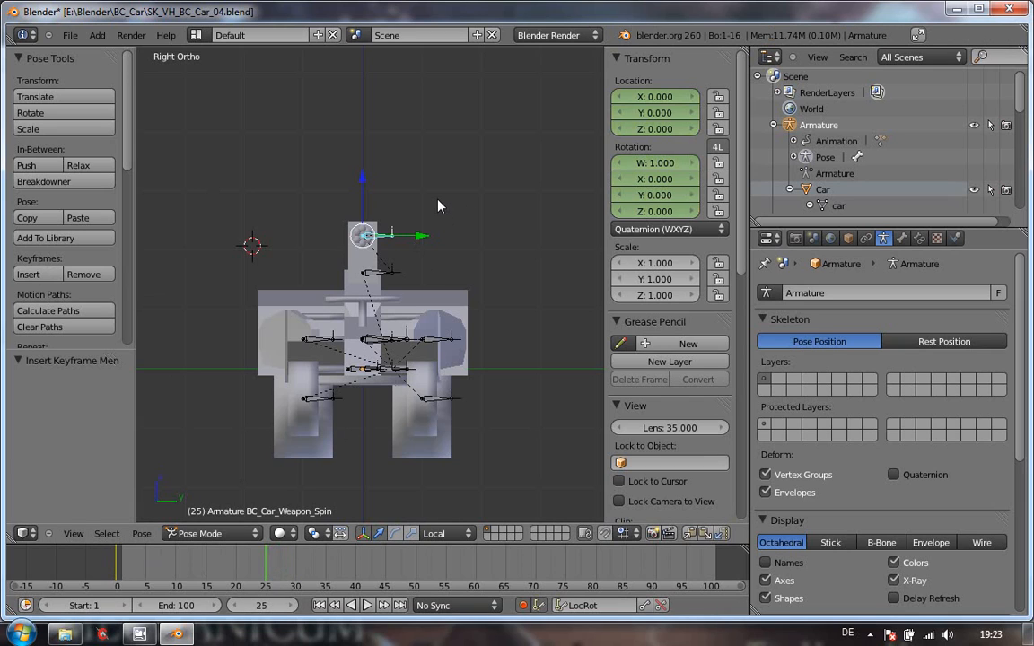
{"action": "key", "text": "r"}
{"action": "type", "text": "x"}
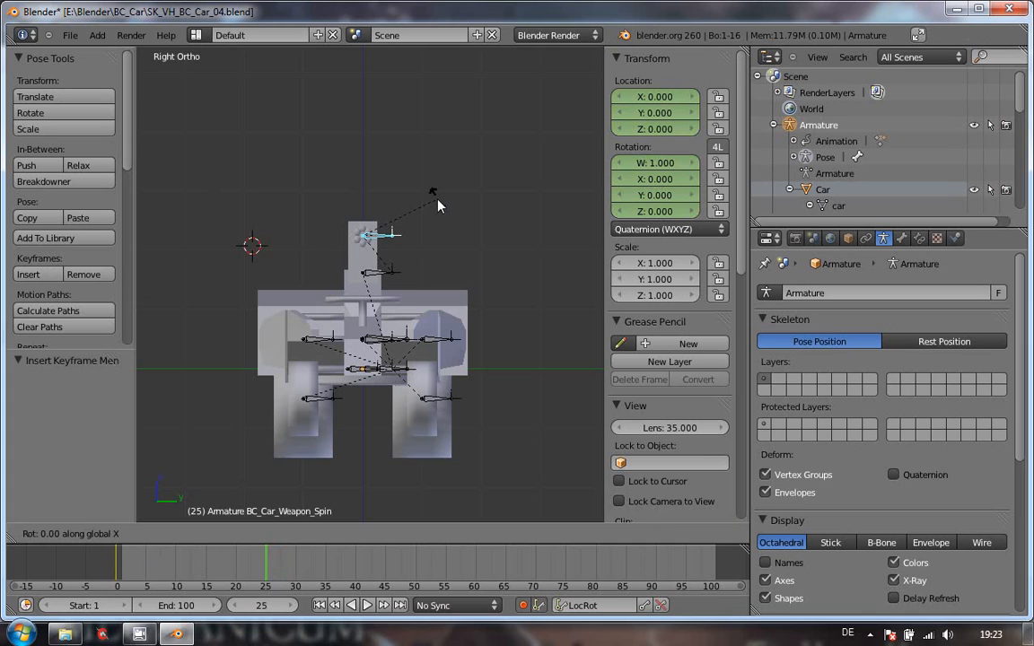
{"action": "type", "text": "90"}
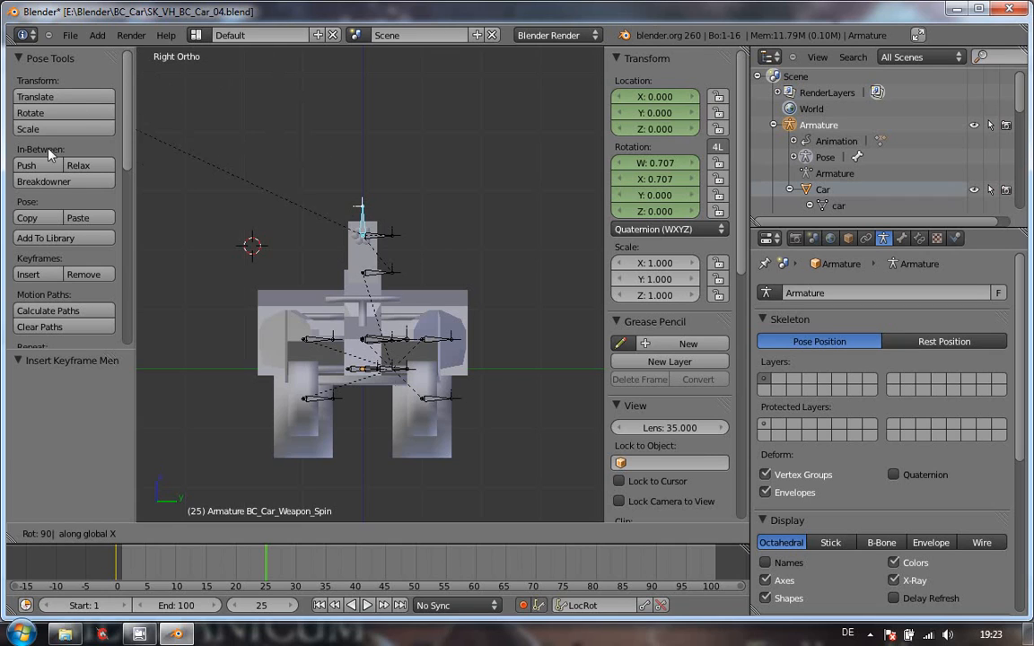
{"action": "left_click", "coordinate": [32, 275]}
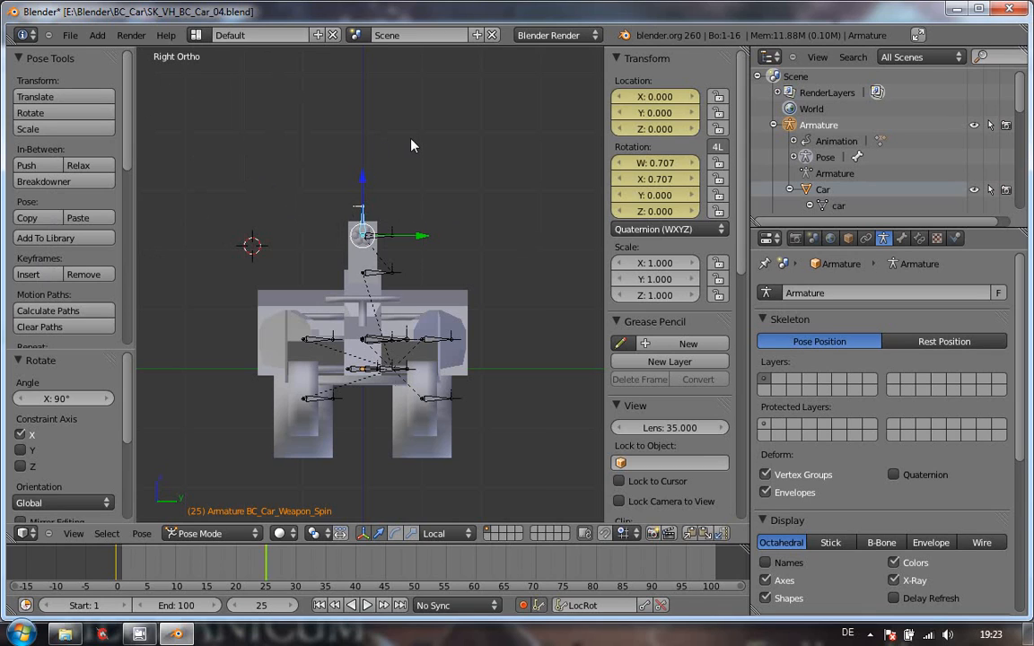
Step: Try rotating the weapon spin bone a further 90° about the global X axis at frame 25
{"action": "key", "text": "r"}
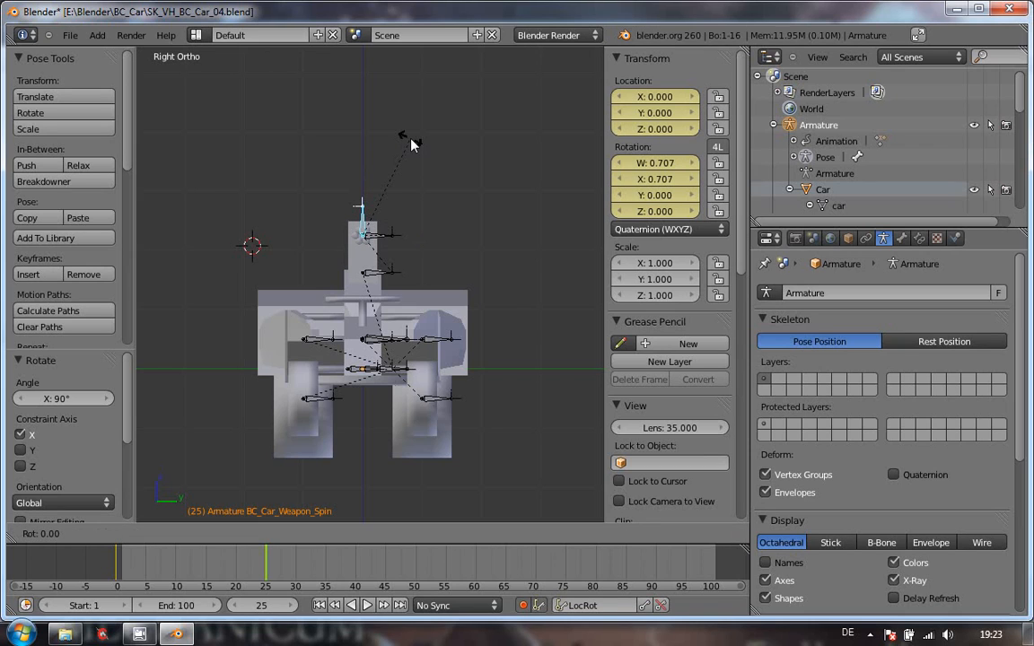
{"action": "key", "text": "x"}
{"action": "type", "text": "90"}
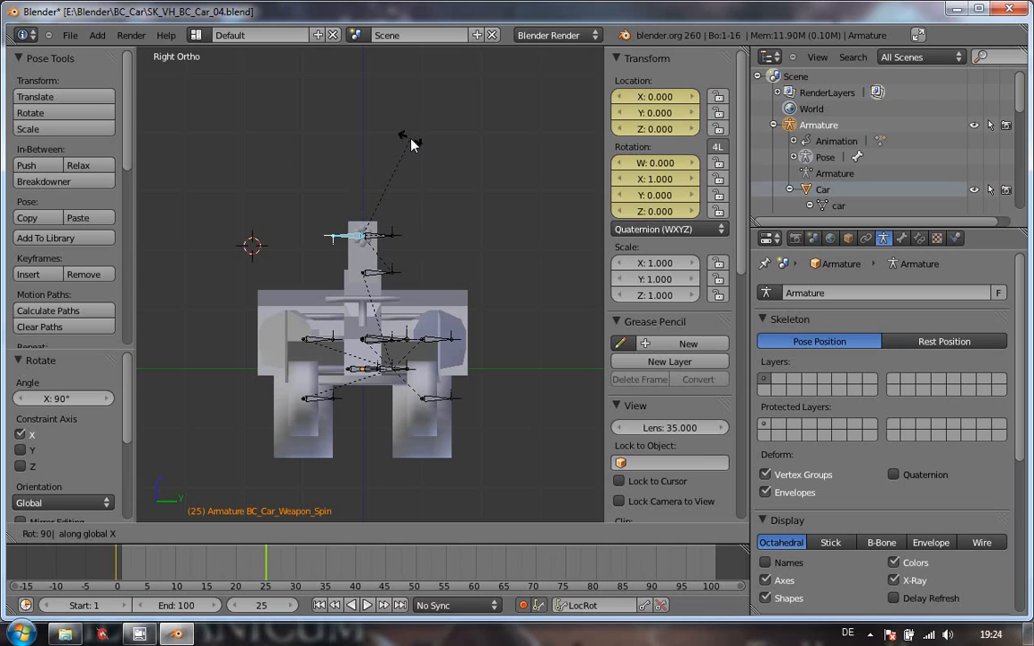
{"action": "left_click", "coordinate": [36, 280]}
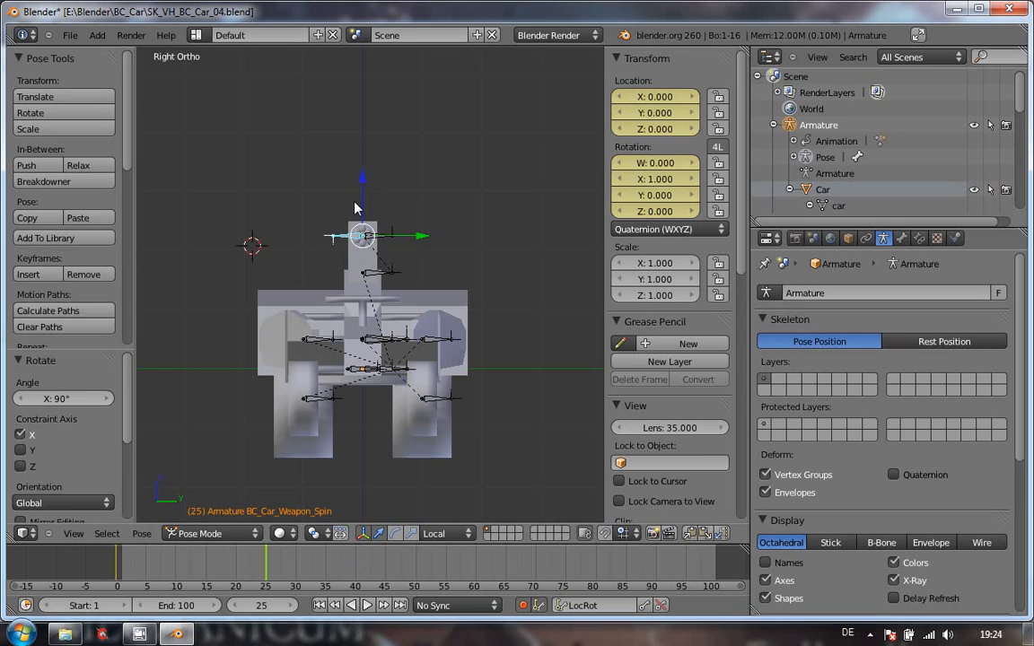
Step: Turn the weapon spin bone back by -90° about the global X axis at frame 25
{"action": "key", "text": "r"}
{"action": "type", "text": "x"}
{"action": "type", "text": "-90"}
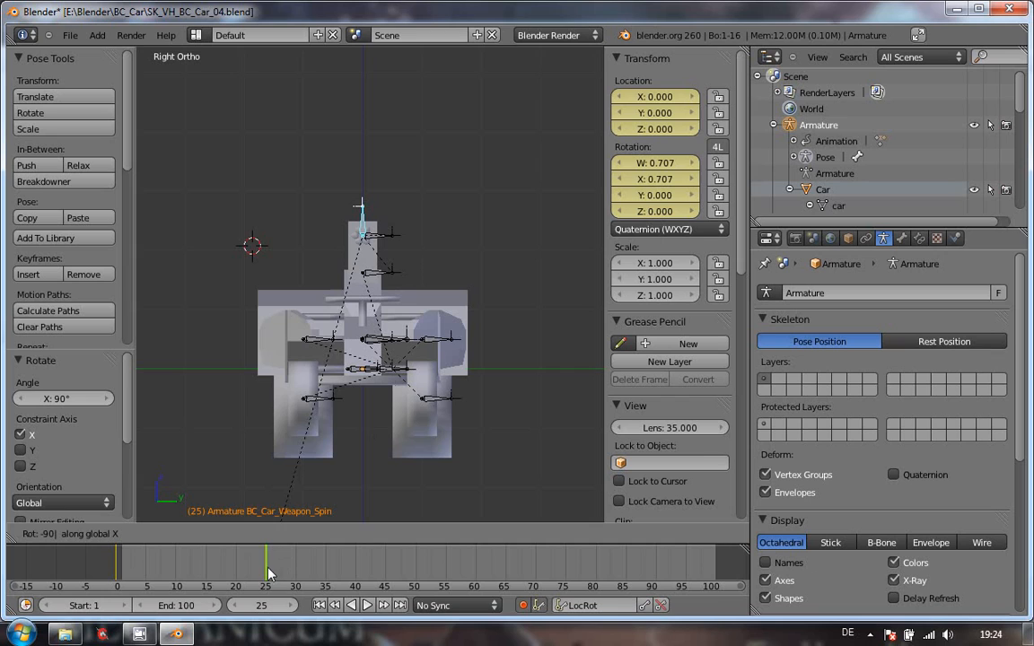
{"action": "left_click", "coordinate": [28, 276]}
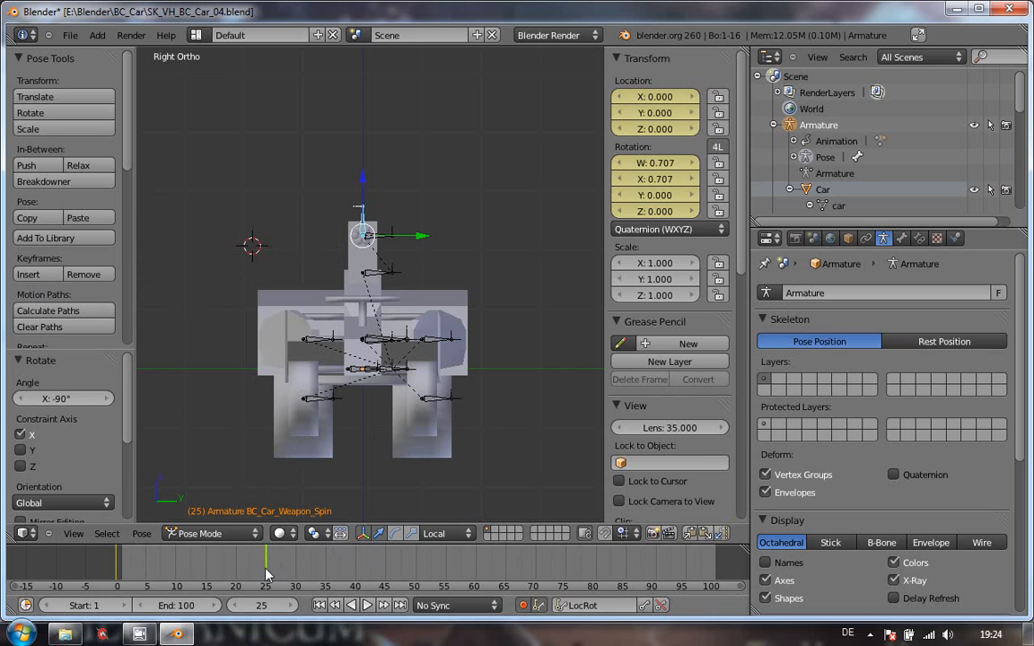
Step: Go to frame 51 and rotate the weapon spin bone 90° about the global X axis
{"action": "left_click_drag", "start_coordinate": [265, 574], "coordinate": [419, 575]}
{"action": "key", "text": "Right"}
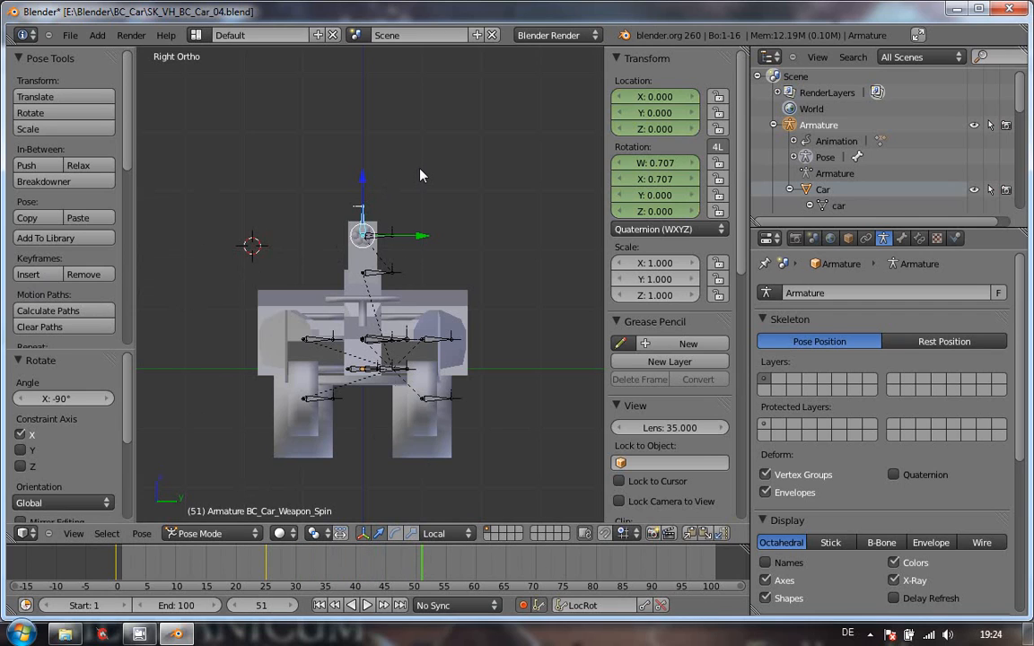
{"action": "key", "text": "r"}
{"action": "type", "text": "x"}
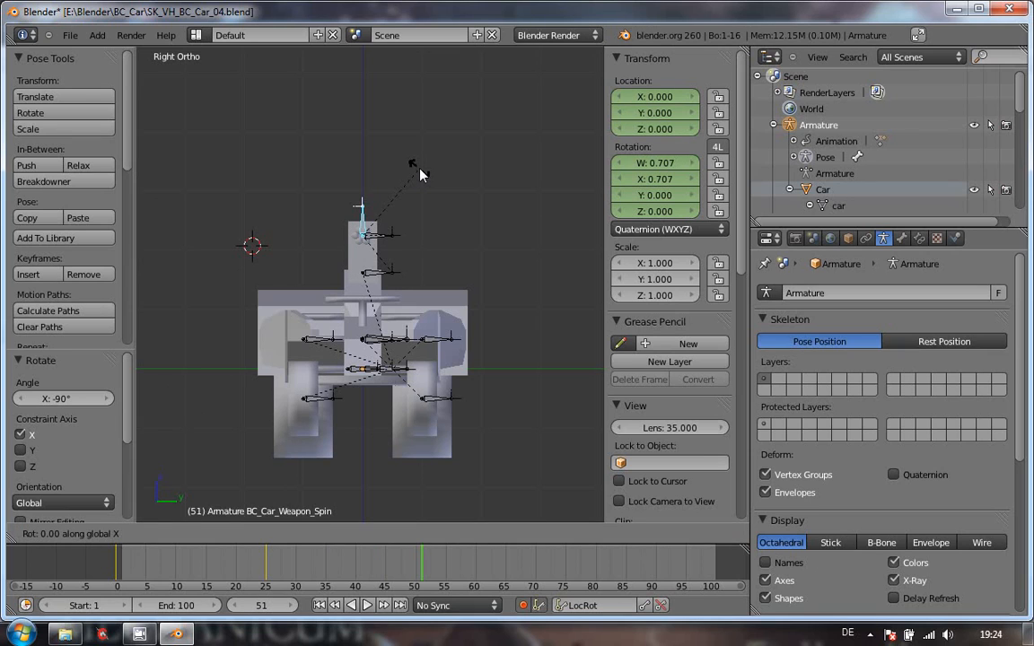
{"action": "type", "text": "90"}
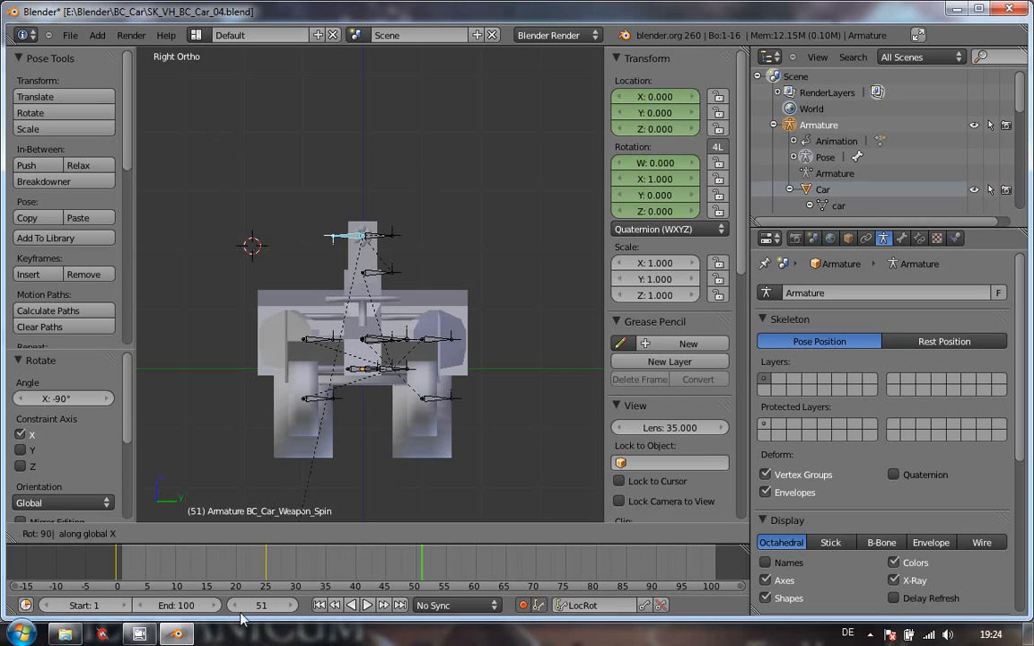
{"action": "key", "text": "Return"}
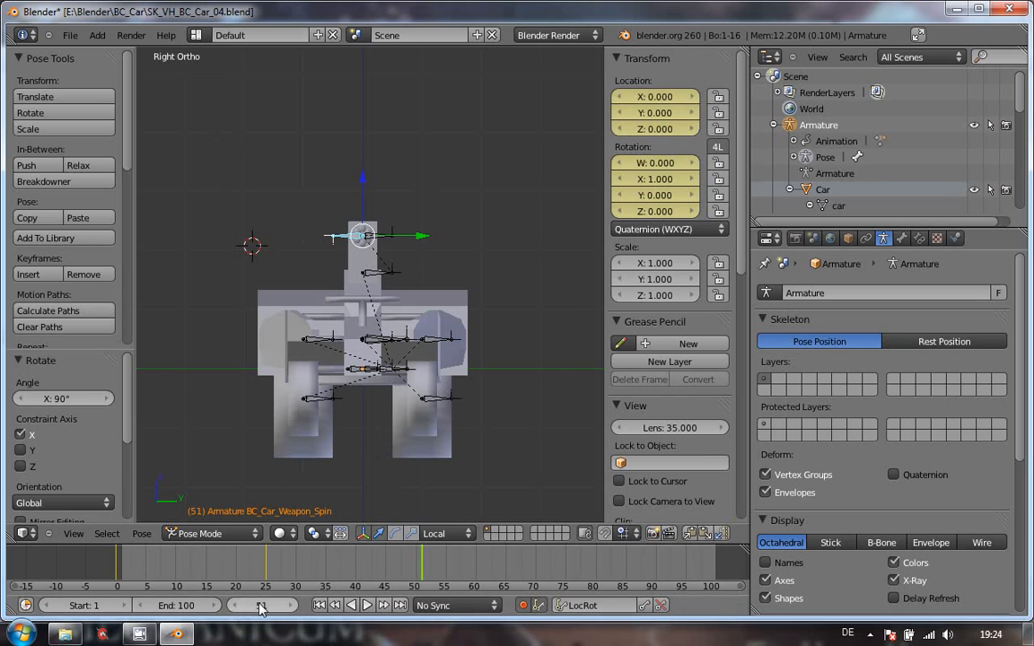
Step: Move to frame 50 and insert a LocRot keyframe for the weapon spin bone
{"action": "left_click", "coordinate": [411, 568]}
{"action": "left_click_drag", "start_coordinate": [413, 571], "coordinate": [417, 571]}
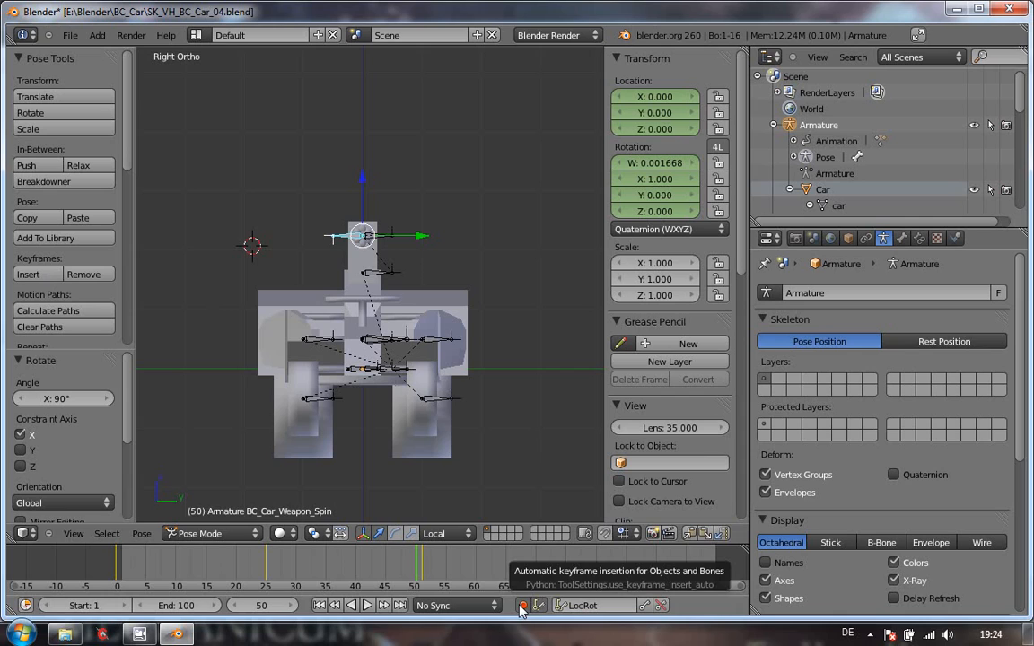
{"action": "left_click", "coordinate": [41, 275]}
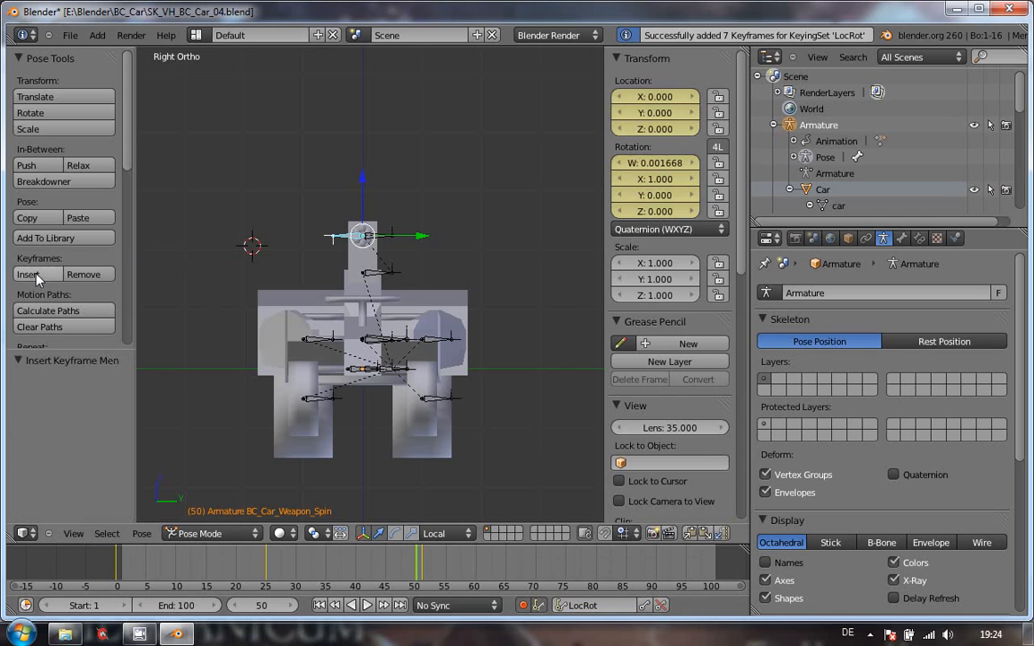
Step: Delete the weapon spin bone's keyframe at frame 51
{"action": "left_click", "coordinate": [423, 566]}
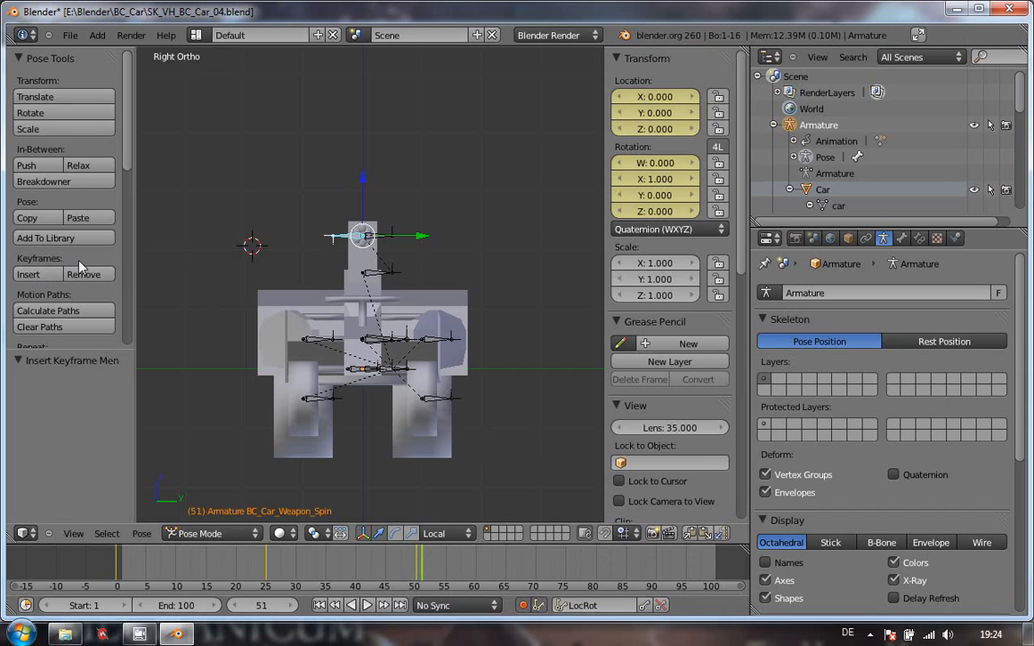
{"action": "left_click", "coordinate": [91, 282]}
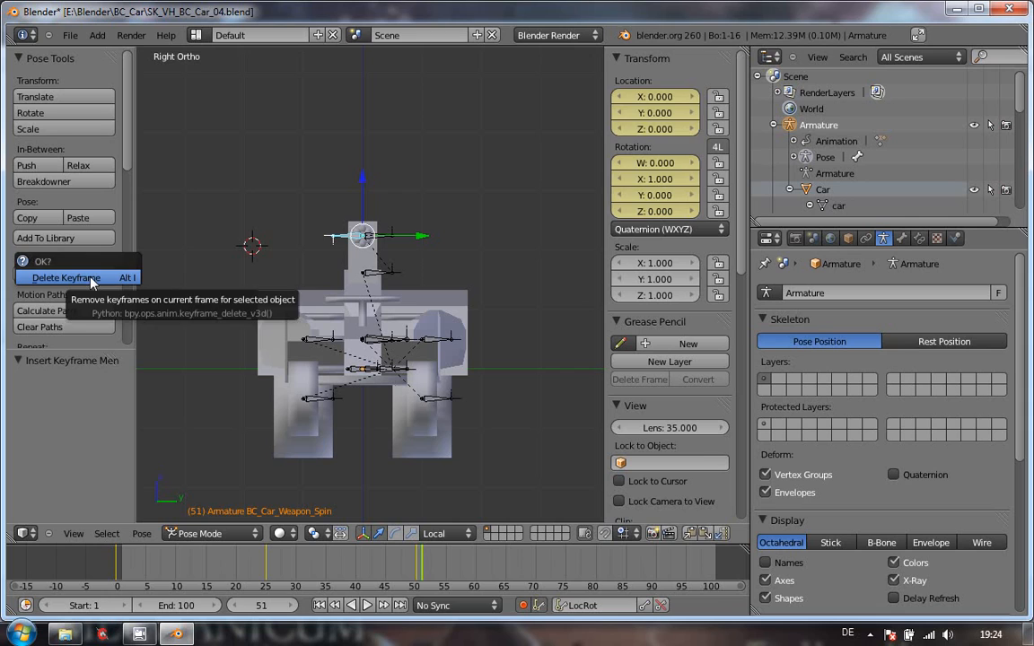
{"action": "left_click", "coordinate": [91, 279]}
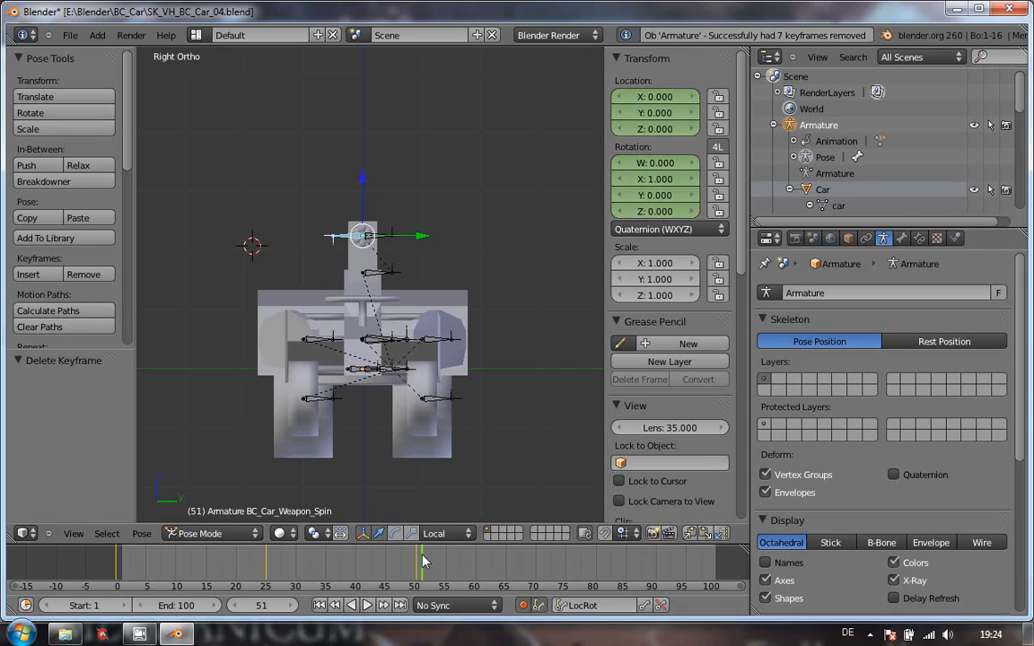
Step: Go to frame 75, rotate the weapon spin bone 90° about the global X axis and insert a LocRot keyframe
{"action": "left_click_drag", "start_coordinate": [424, 561], "coordinate": [565, 577]}
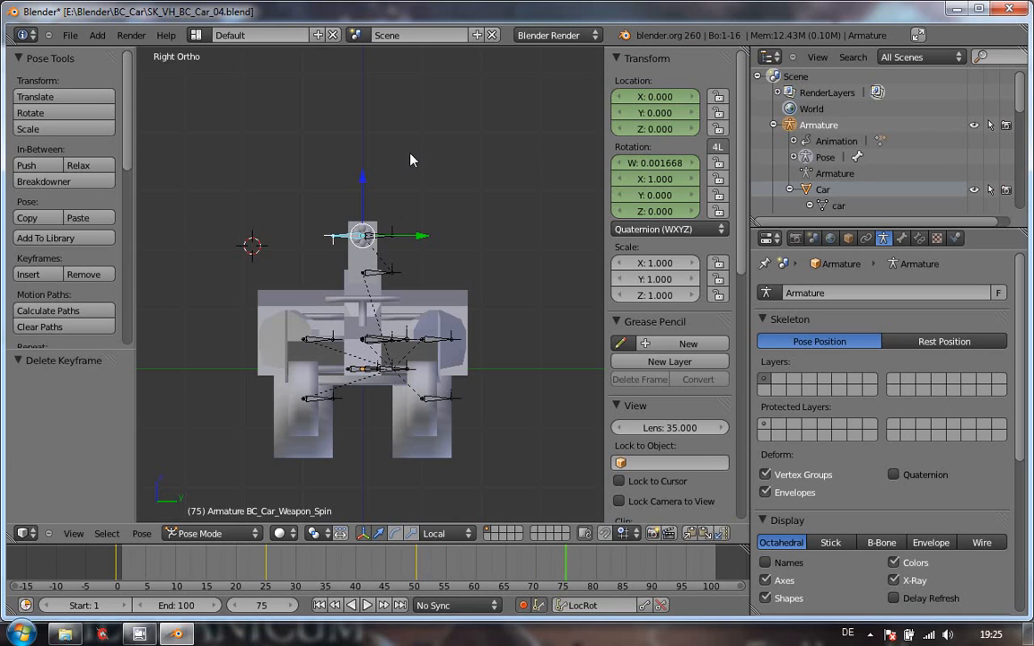
{"action": "key", "text": "r"}
{"action": "type", "text": "x"}
{"action": "type", "text": "90"}
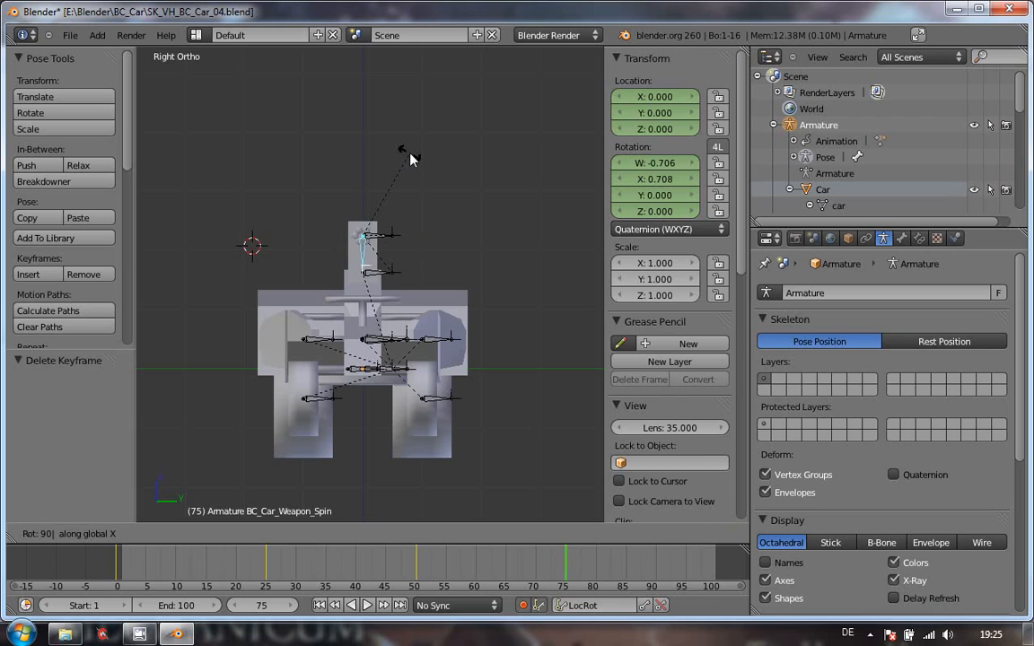
{"action": "left_click", "coordinate": [37, 278]}
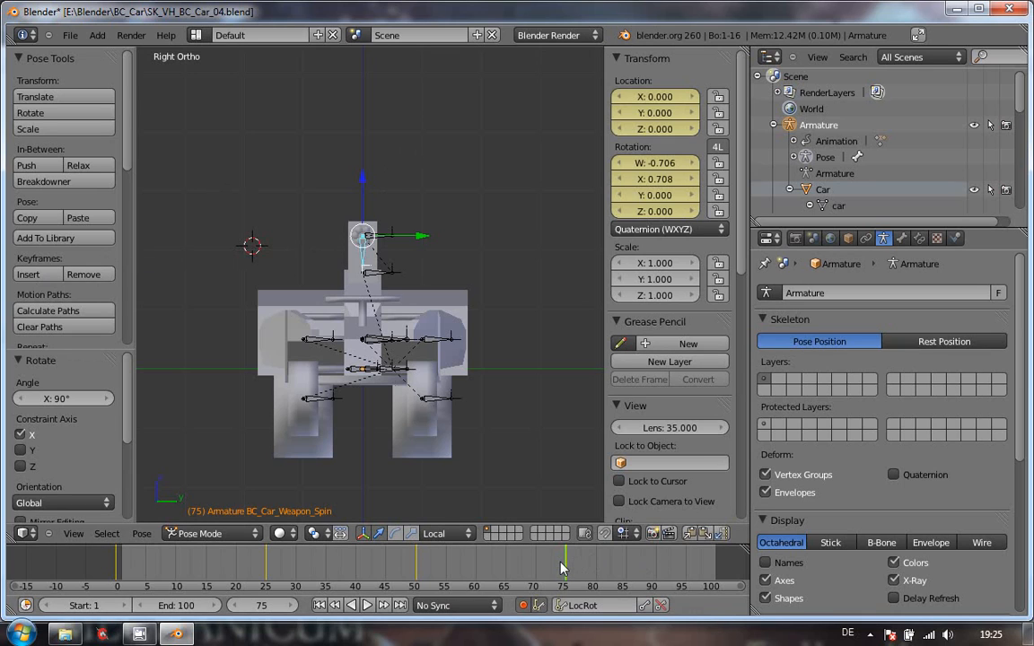
Step: At frame 100, rotate the weapon spin bone 90° about the global X axis and keyframe its location and rotation
{"action": "left_click_drag", "start_coordinate": [567, 567], "coordinate": [722, 570]}
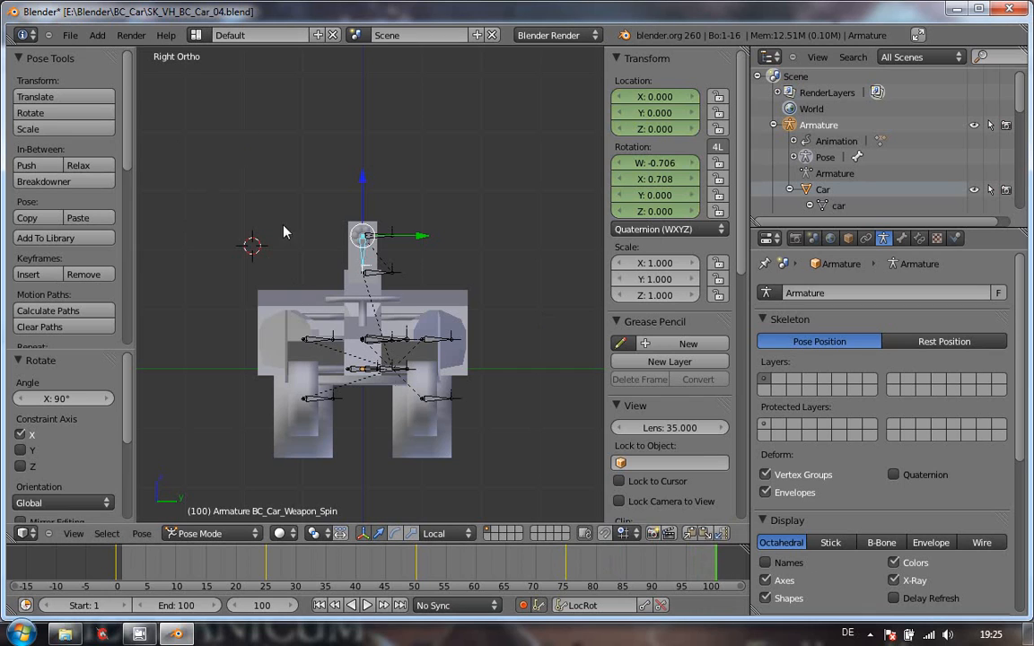
{"action": "key", "text": "r"}
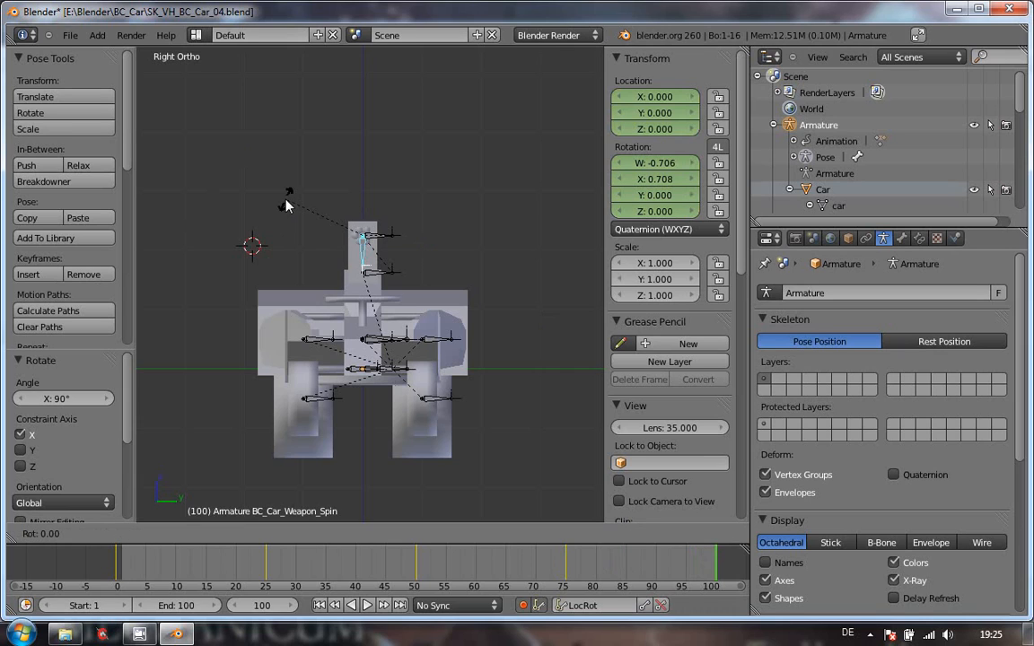
{"action": "type", "text": "x"}
{"action": "type", "text": "90"}
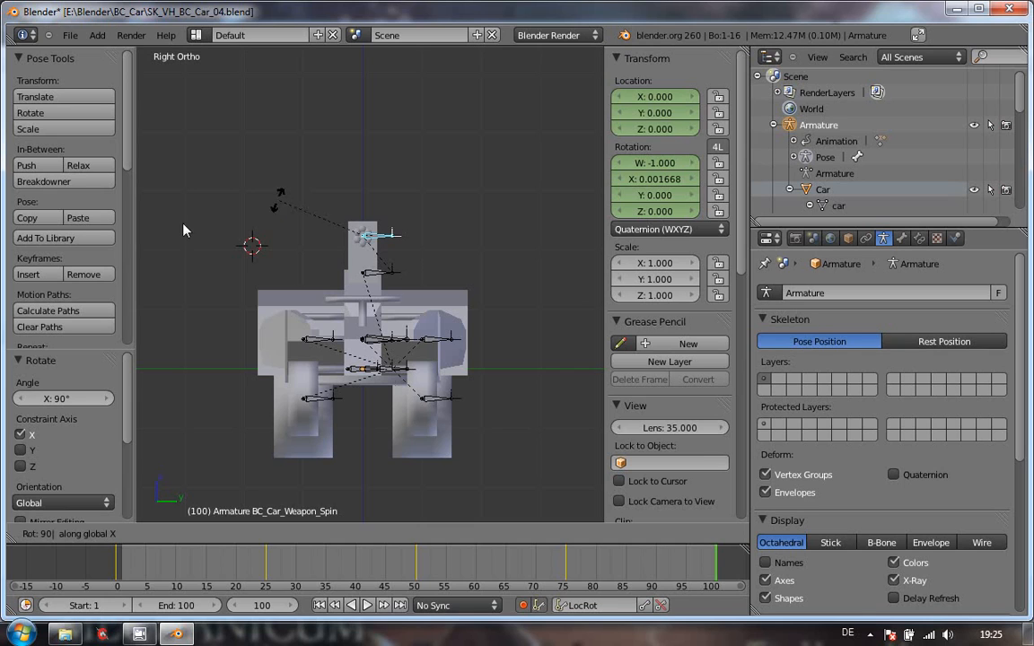
{"action": "key", "text": "Return"}
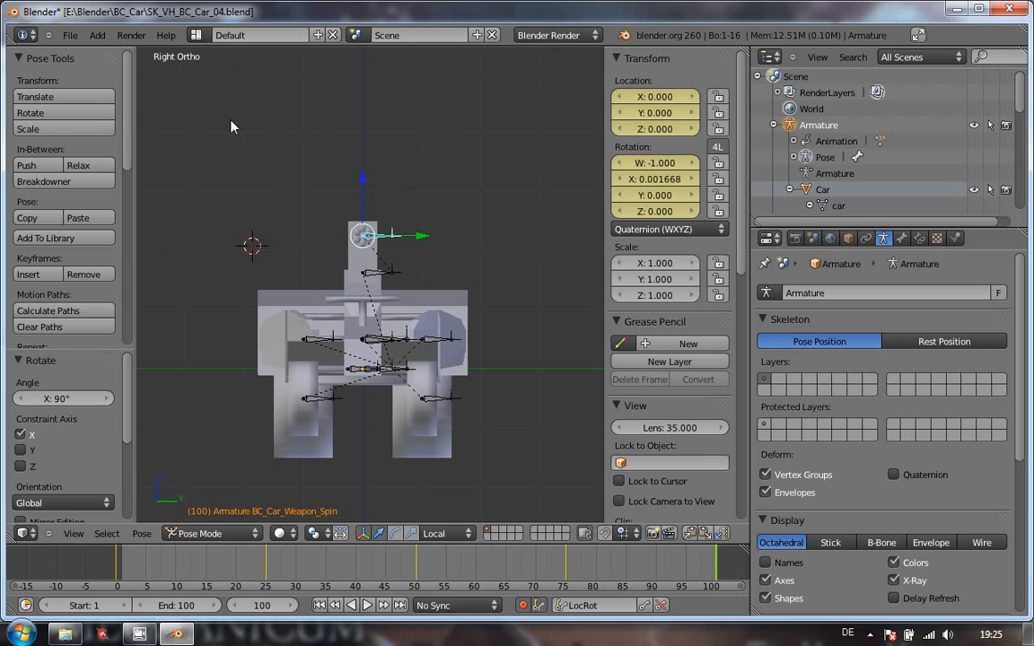
Step: Find the Unreal Tools export settings and look through the Import-Export add-ons in the user preferences
{"action": "left_click_drag", "start_coordinate": [121, 144], "coordinate": [124, 354]}
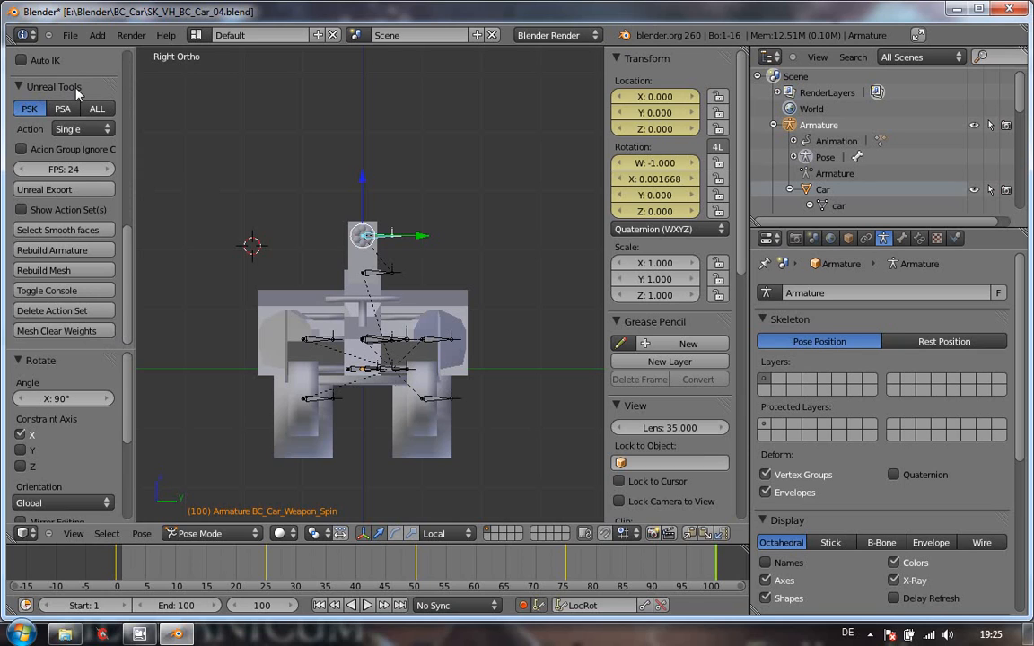
{"action": "left_click", "coordinate": [64, 36]}
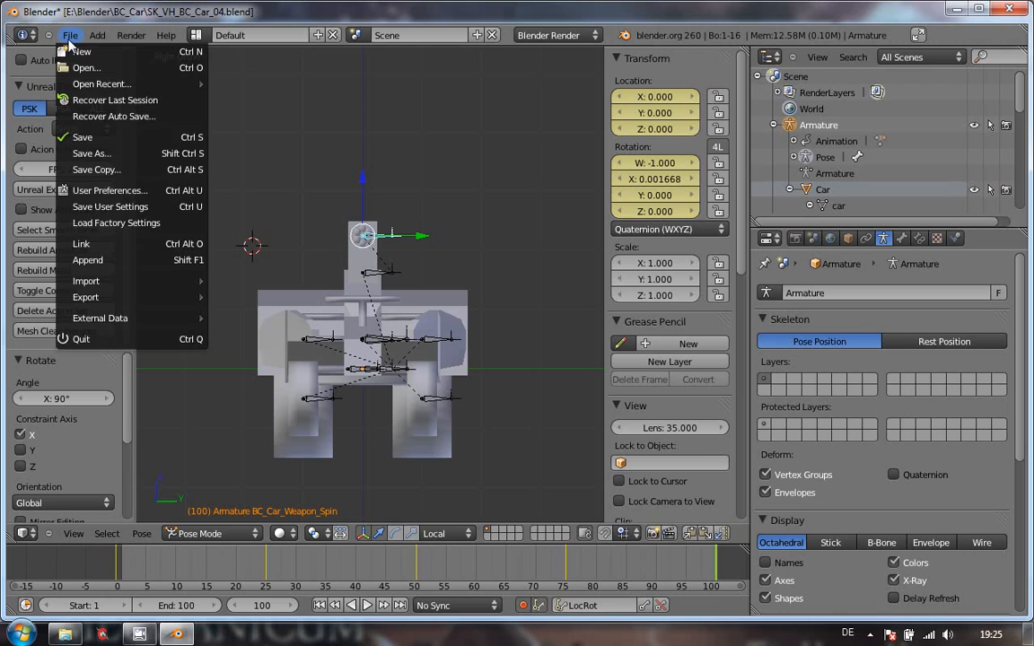
{"action": "left_click", "coordinate": [123, 196]}
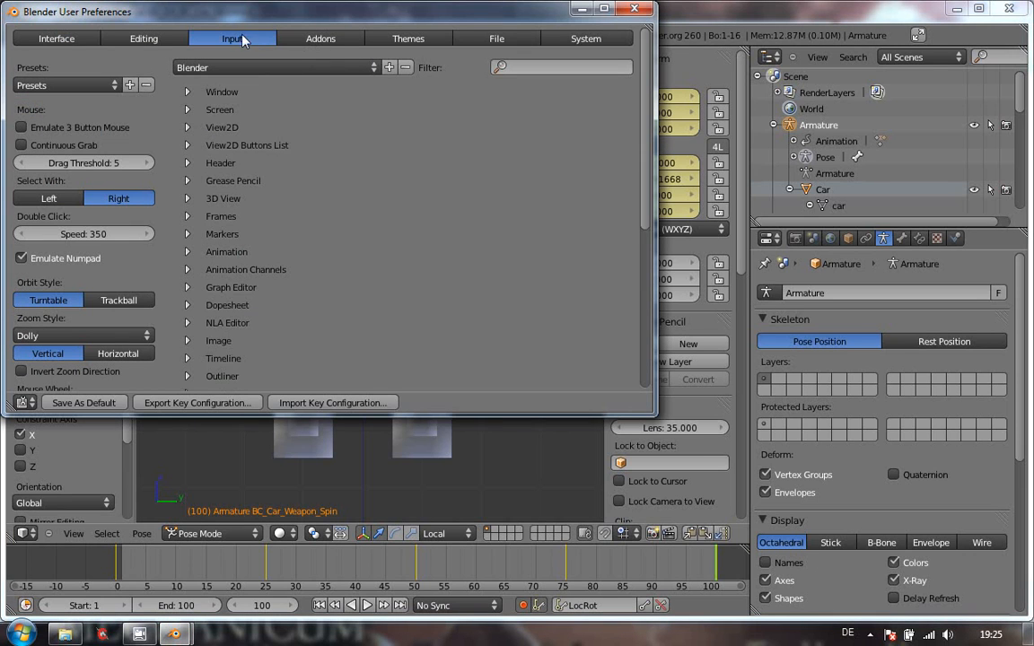
{"action": "left_click", "coordinate": [343, 41]}
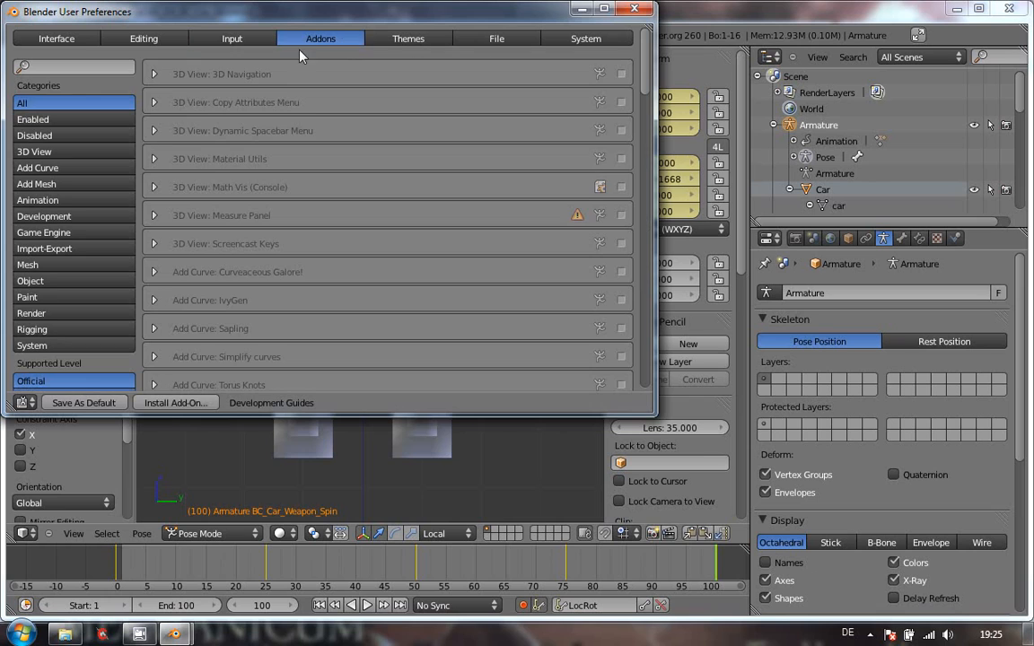
{"action": "left_click", "coordinate": [45, 248]}
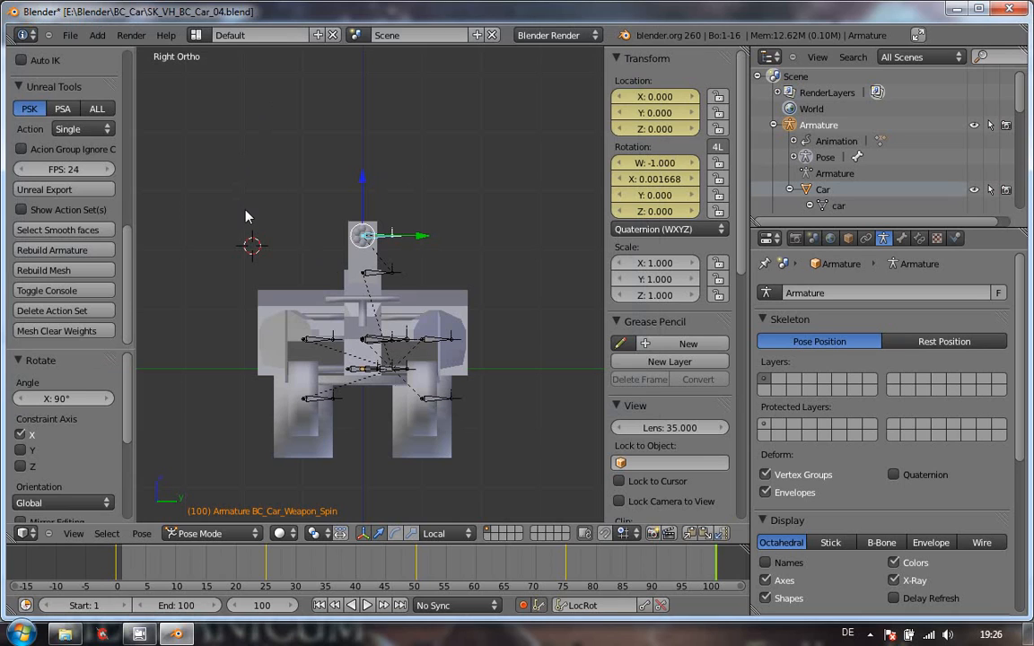
Step: Switch the armature to Object Mode and run the Unreal Export with the PSA setting
{"action": "left_click", "coordinate": [254, 536]}
{"action": "left_click", "coordinate": [203, 518]}
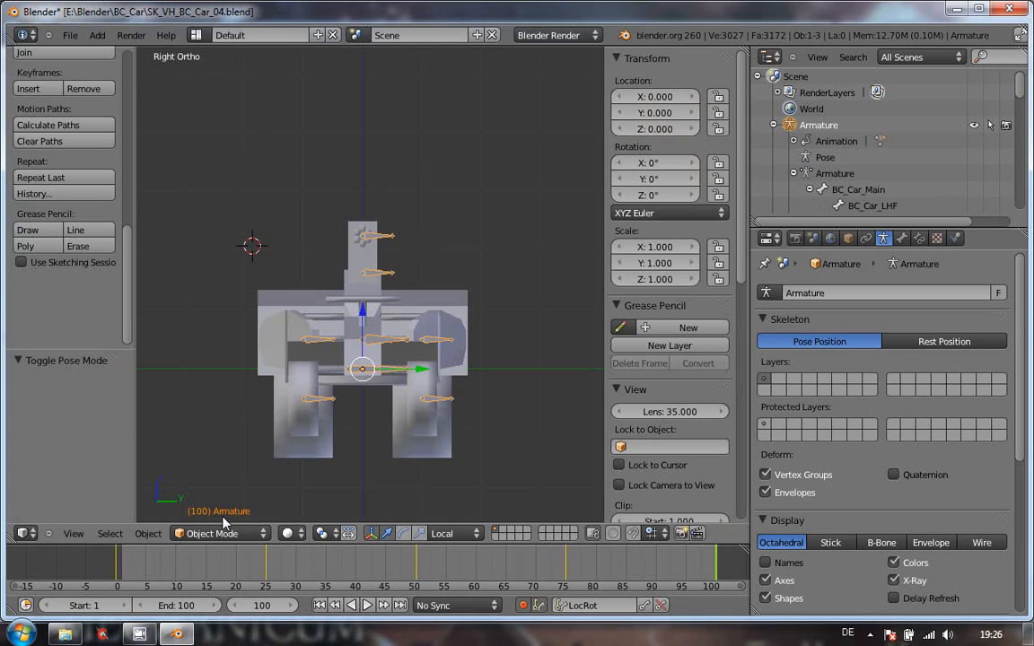
{"action": "scroll", "coordinate": [118, 179], "scroll_direction": "up", "scroll_amount": 8}
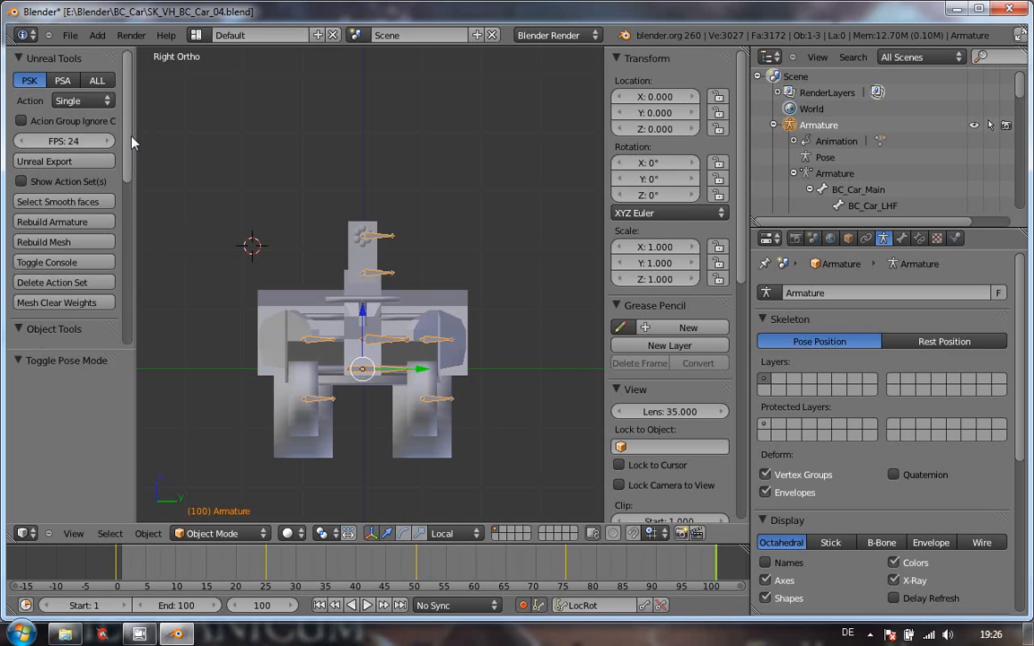
{"action": "left_click_drag", "start_coordinate": [131, 137], "coordinate": [130, 139]}
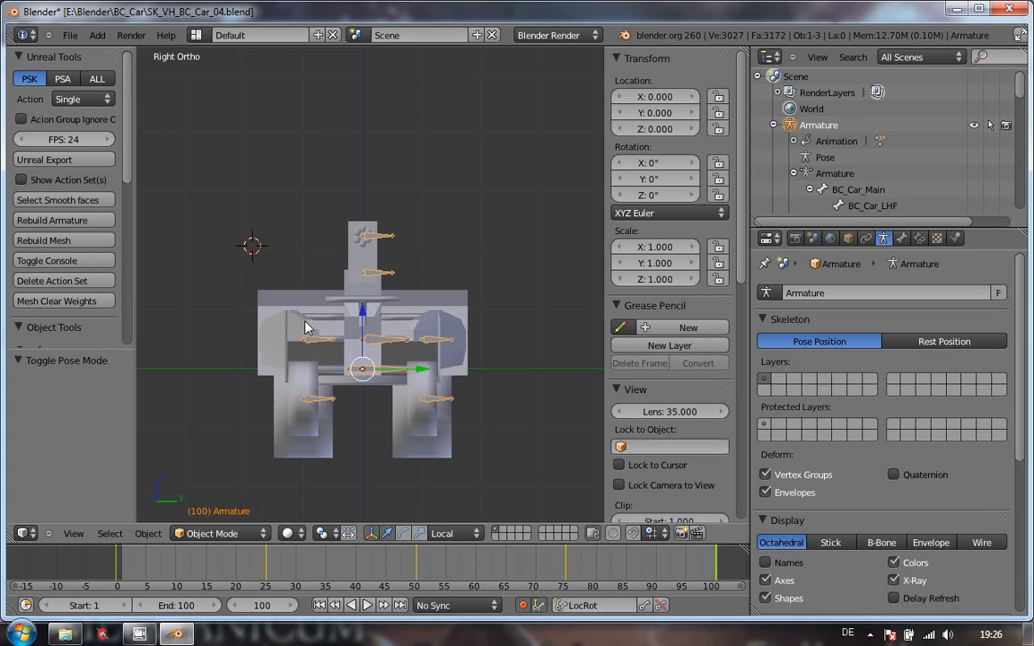
{"action": "left_click", "coordinate": [62, 81]}
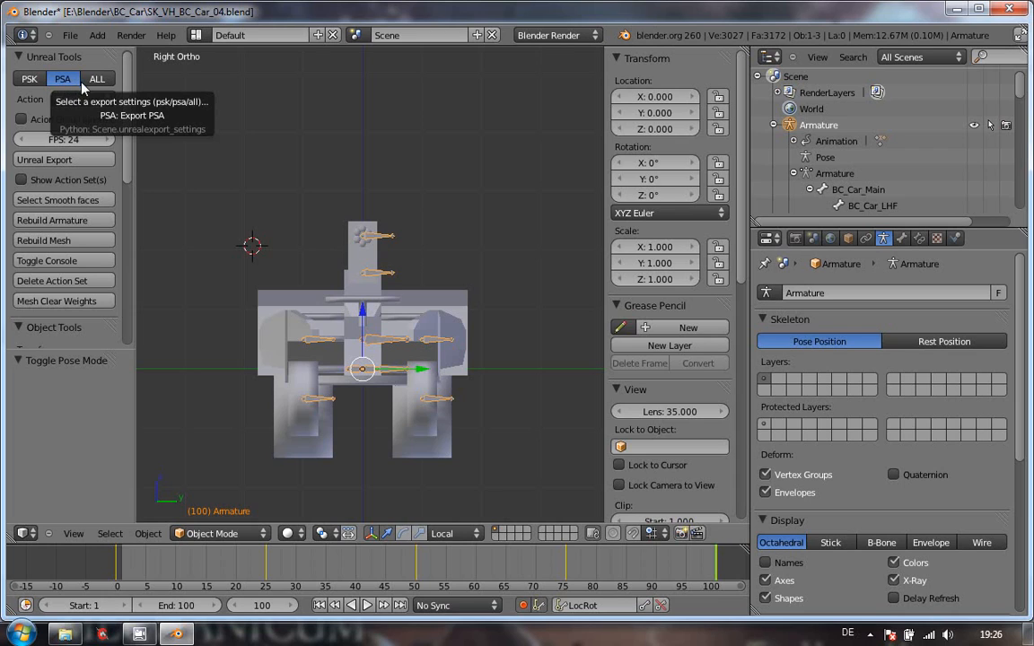
{"action": "left_click", "coordinate": [54, 161]}
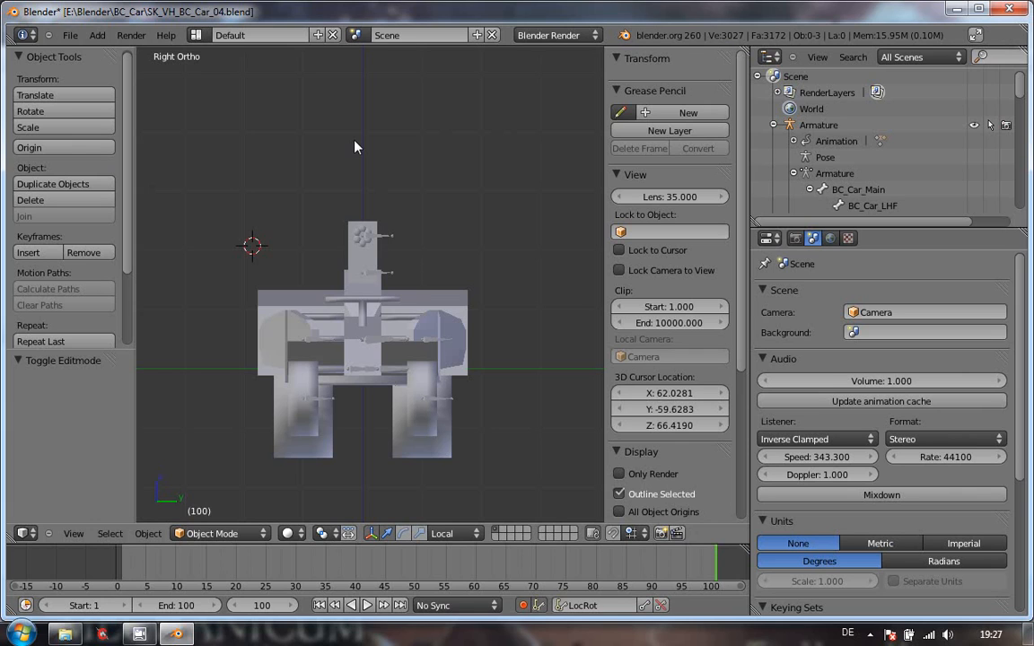
Step: Return the timeline to frame 0 and select the Car mesh
{"action": "middle_click_drag", "start_coordinate": [319, 152], "coordinate": [467, 175]}
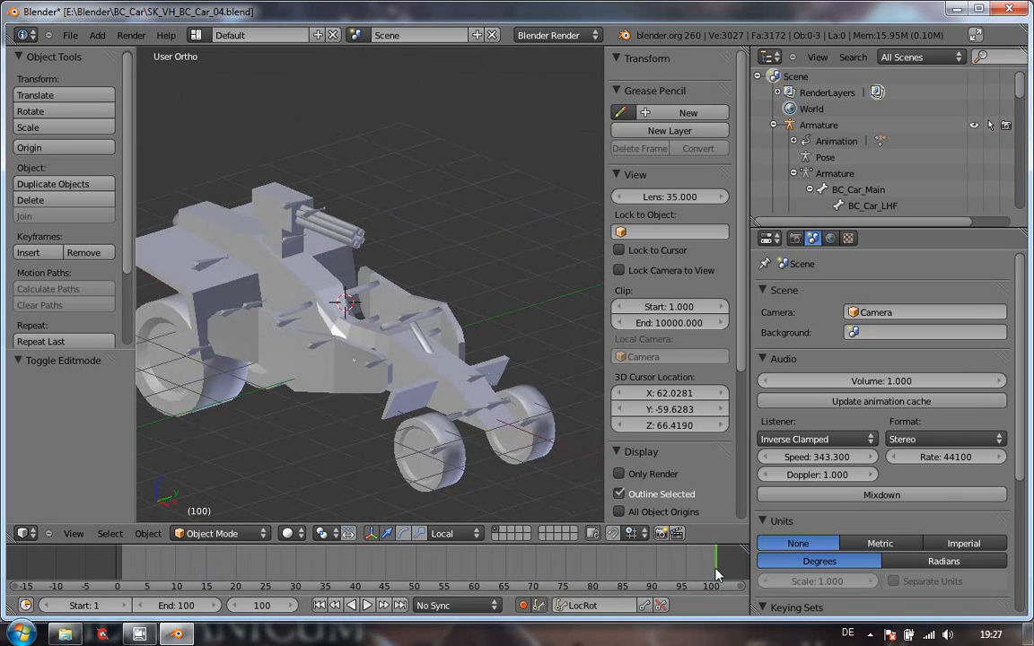
{"action": "left_click_drag", "start_coordinate": [694, 575], "coordinate": [119, 567]}
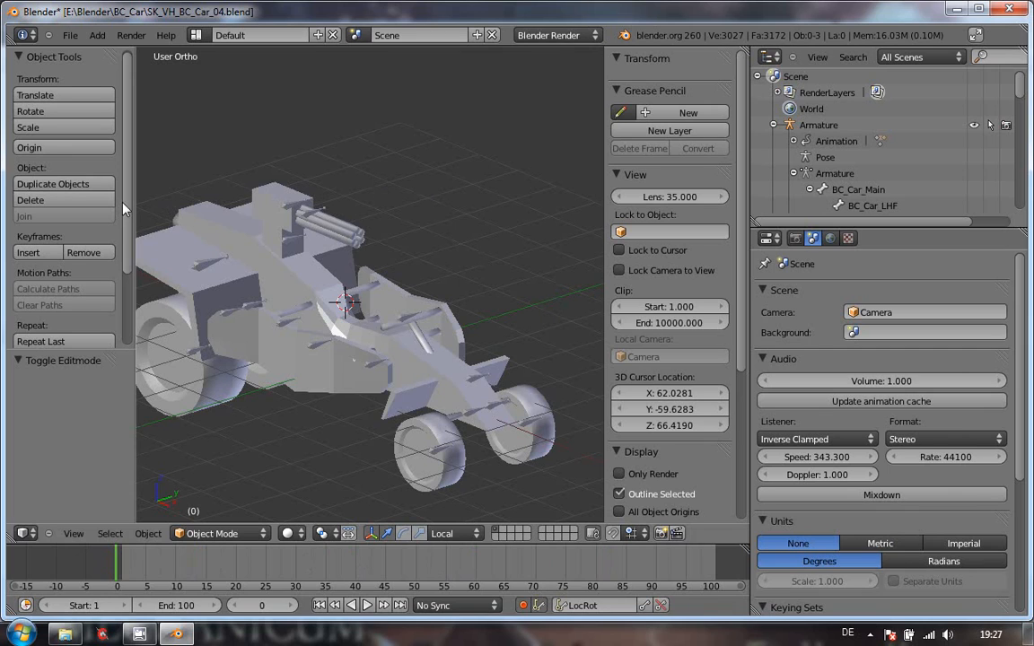
{"action": "scroll", "coordinate": [113, 182], "scroll_direction": "down", "scroll_amount": 3}
{"action": "scroll", "coordinate": [114, 298], "scroll_direction": "up", "scroll_amount": 3}
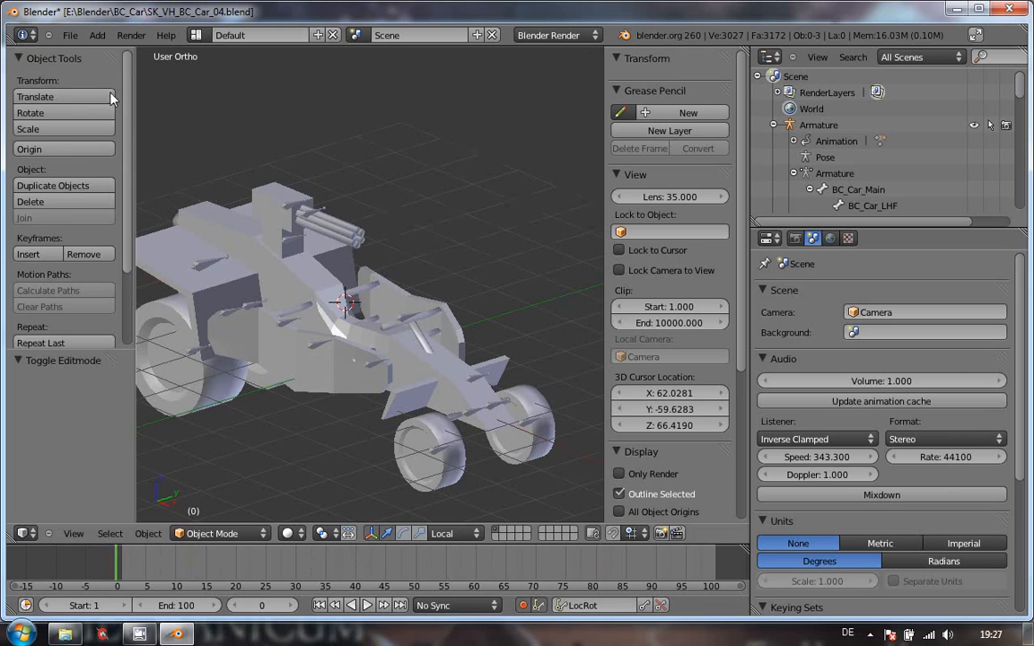
{"action": "right_click", "coordinate": [226, 241]}
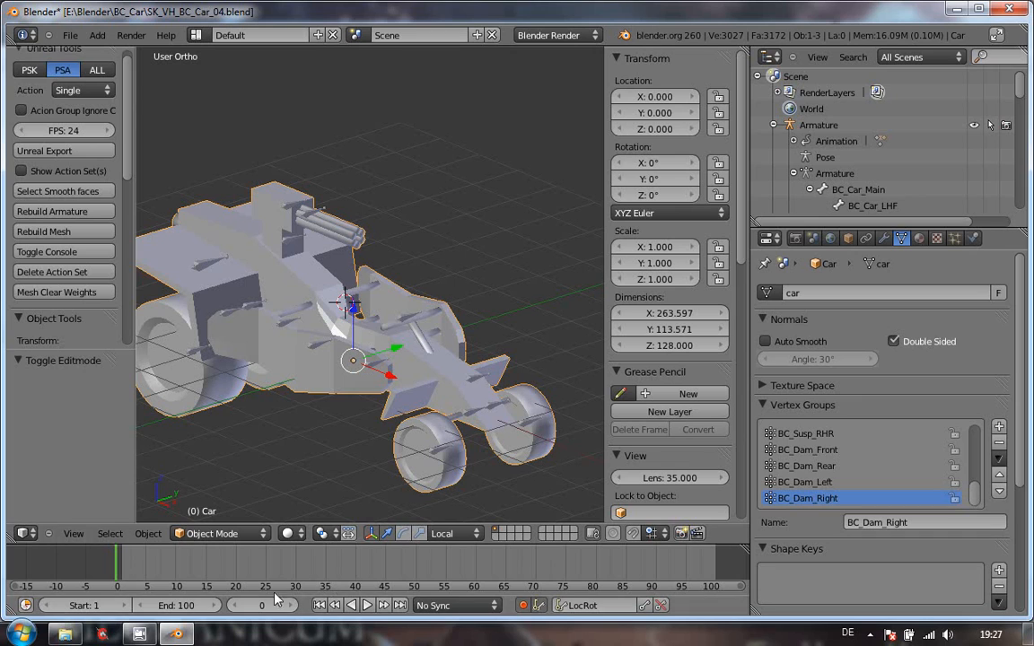
{"action": "left_click", "coordinate": [870, 634]}
{"action": "left_click", "coordinate": [882, 532]}
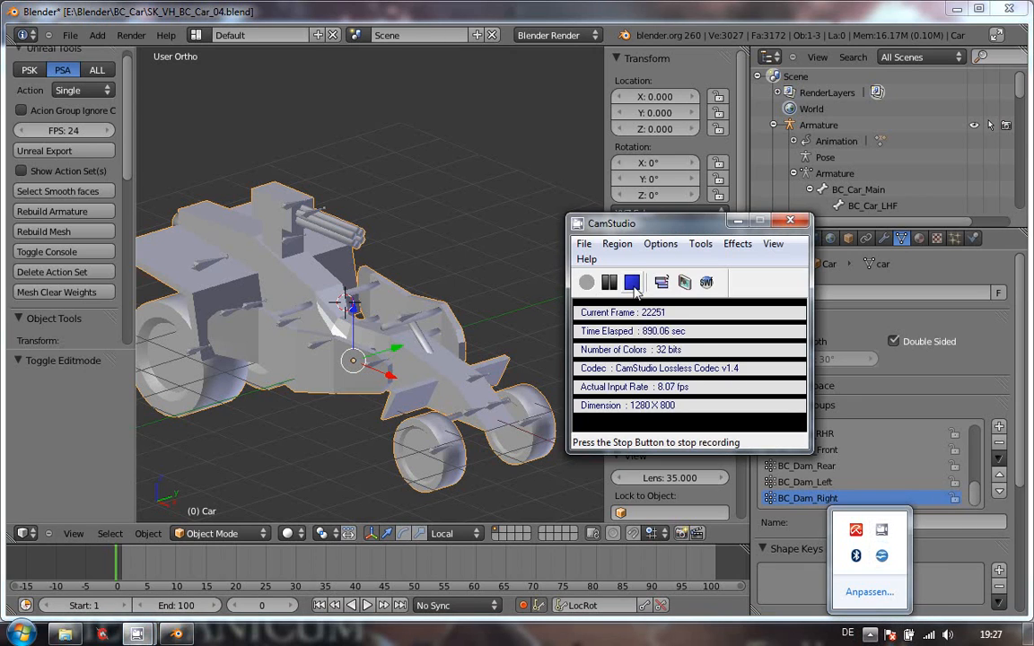